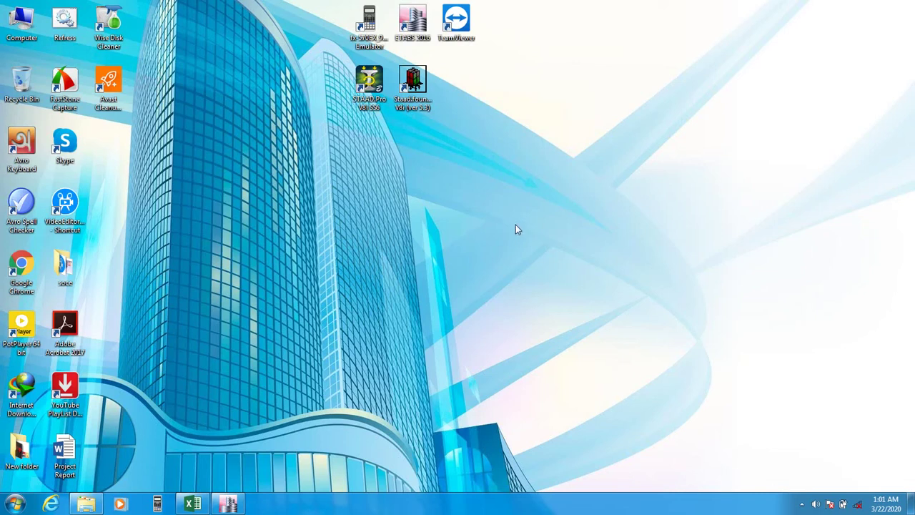
Bring up the BNBC-2017 workbook and scroll through its sheet
left_click(201, 504)
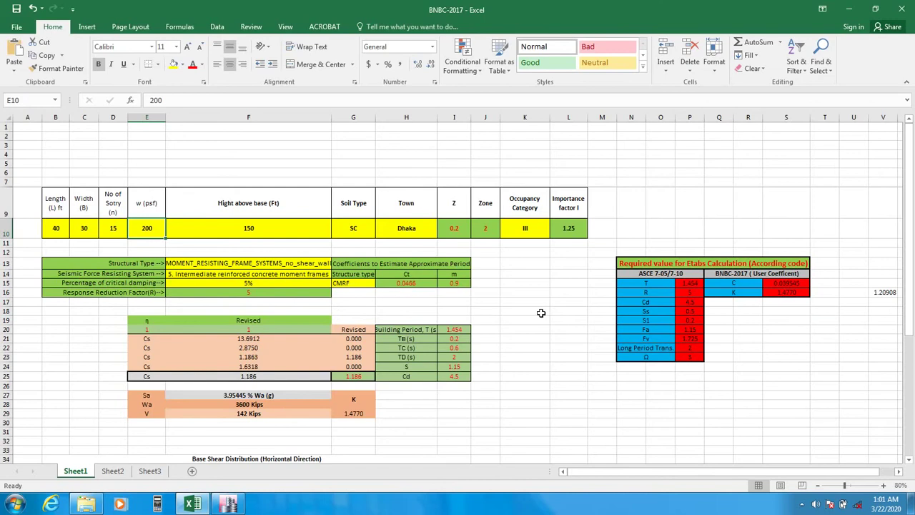
scroll(451, 306, "down", 1)
scroll(269, 322, "up", 1)
scroll(269, 323, "down", 5)
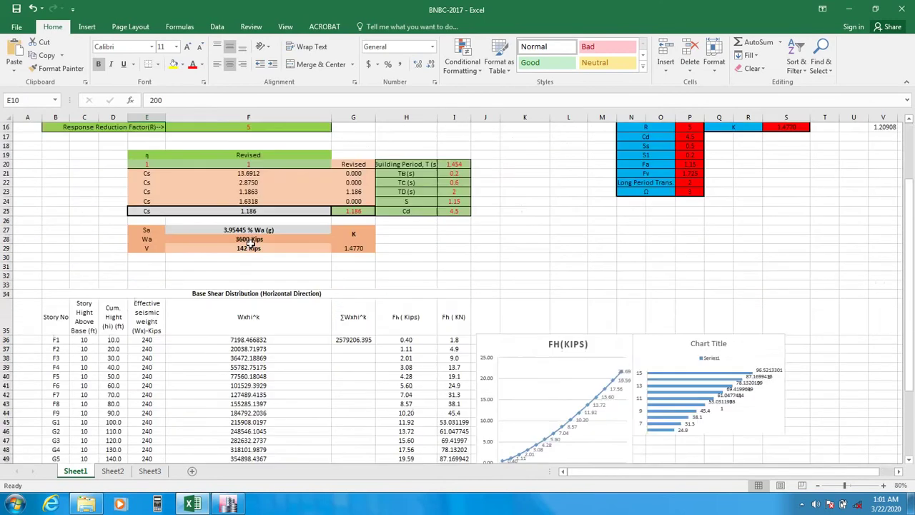
scroll(192, 267, "down", 3)
scroll(150, 378, "up", 3)
scroll(237, 366, "up", 5)
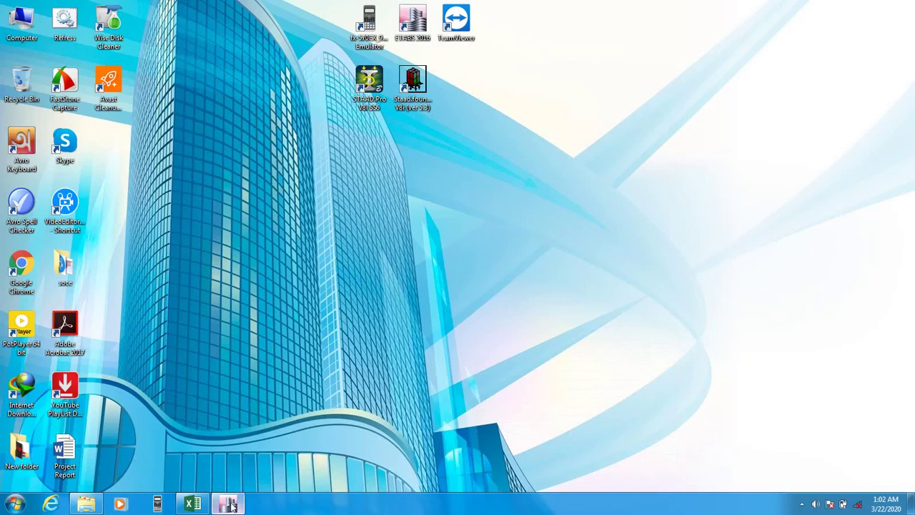
Switch to the ETABS tower model, orbit its 3-D view, and open the Define menu
left_click(229, 504)
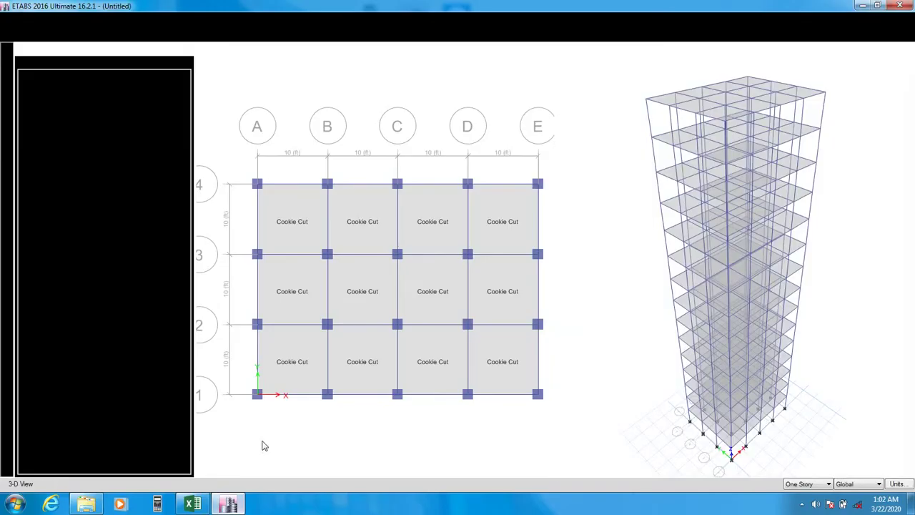
middle_click_drag(629, 246, 641, 232, "shift")
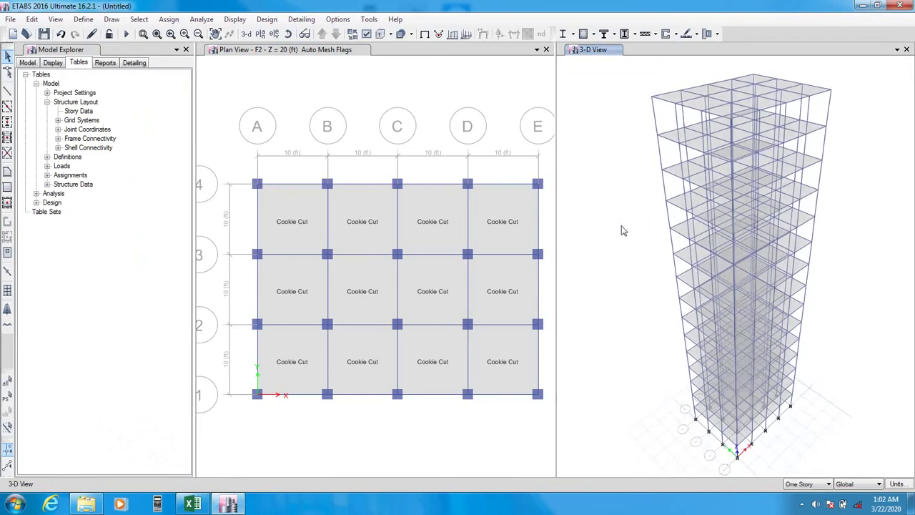
left_click(432, 103)
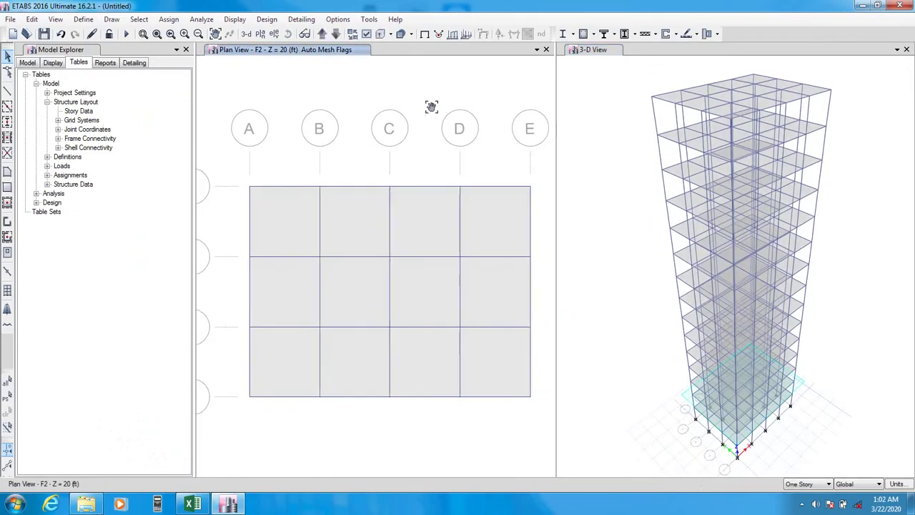
middle_click_drag(651, 207, 633, 193, "shift")
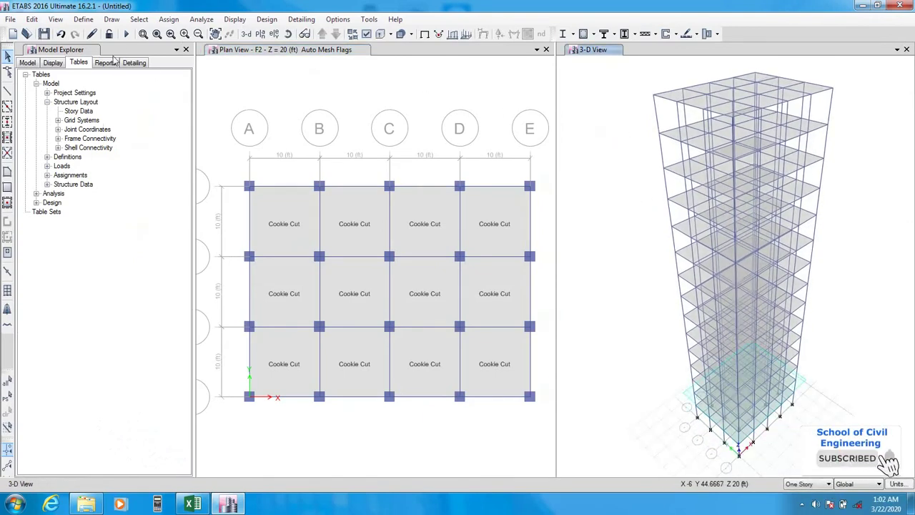
left_click(84, 19)
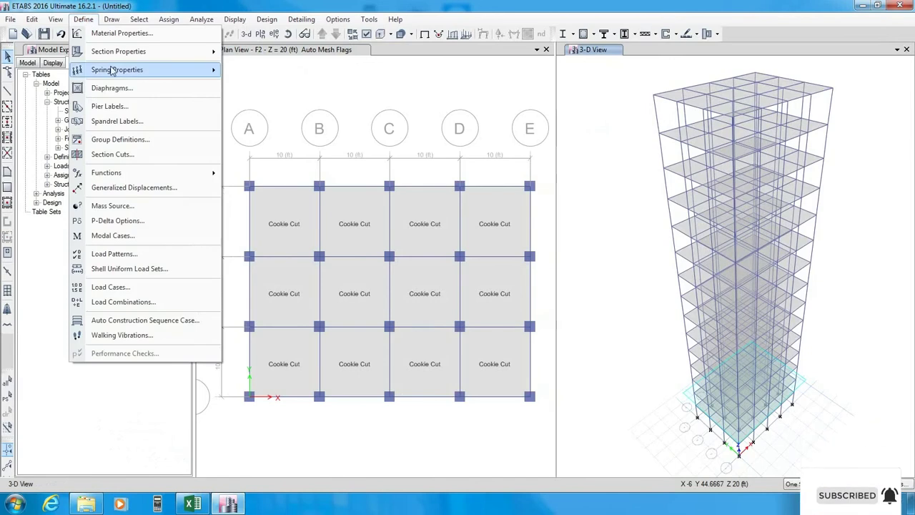
Open Load Patterns and check the 200 psf slab load in the BNBC-2017 workbook
left_click(116, 254)
left_click_drag(425, 173, 384, 163)
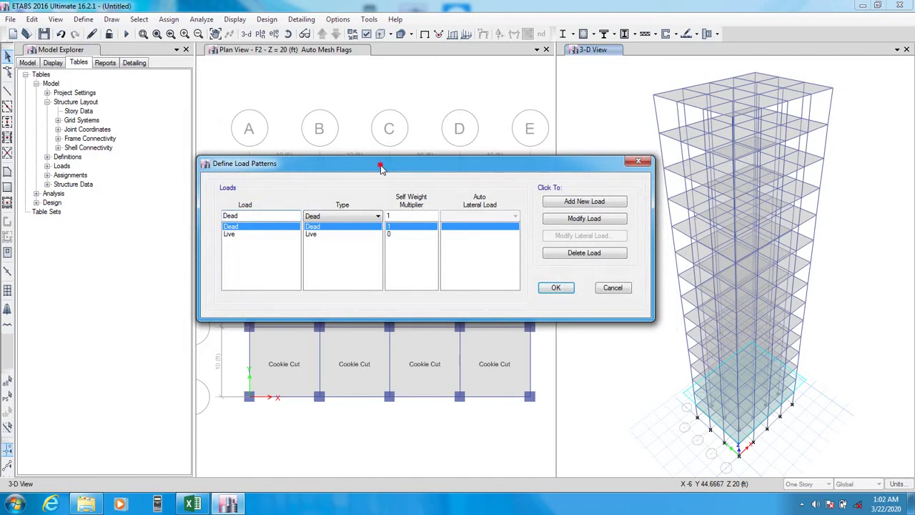
left_click_drag(380, 165, 379, 163)
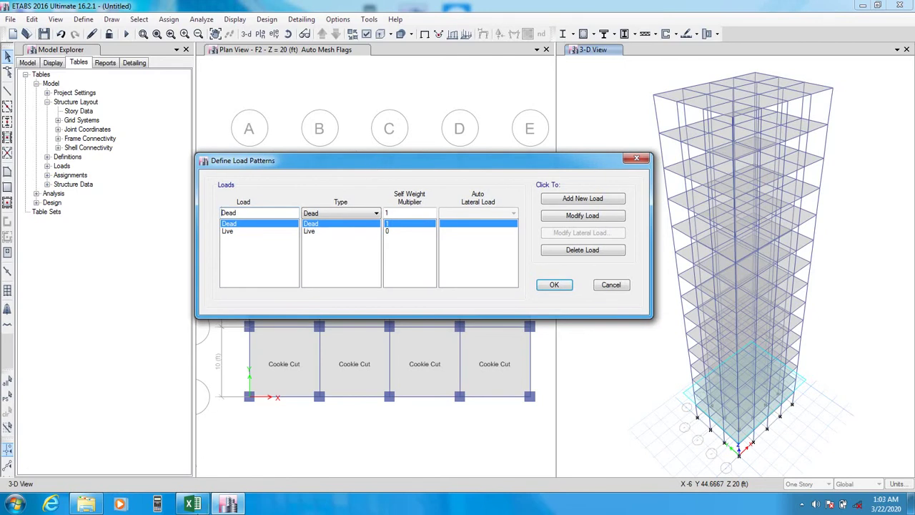
left_click(192, 504)
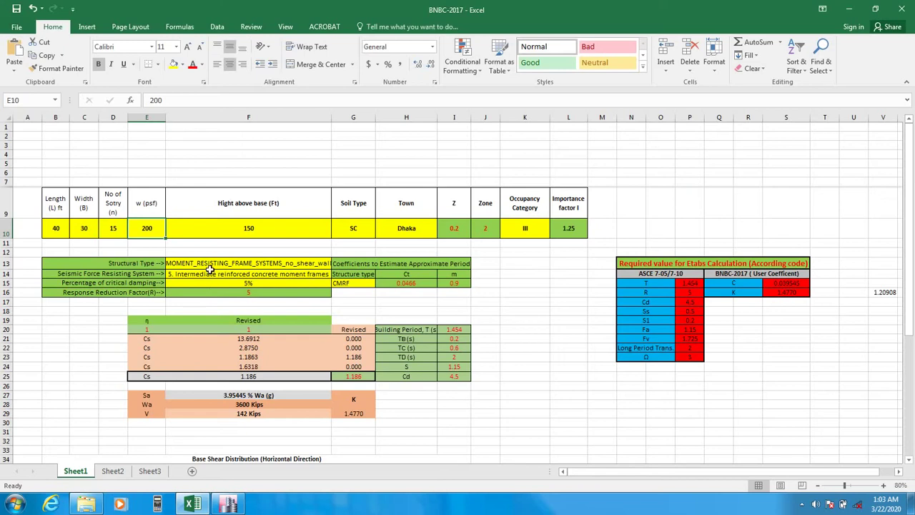
left_click(146, 203)
left_click(146, 229)
left_click(218, 449)
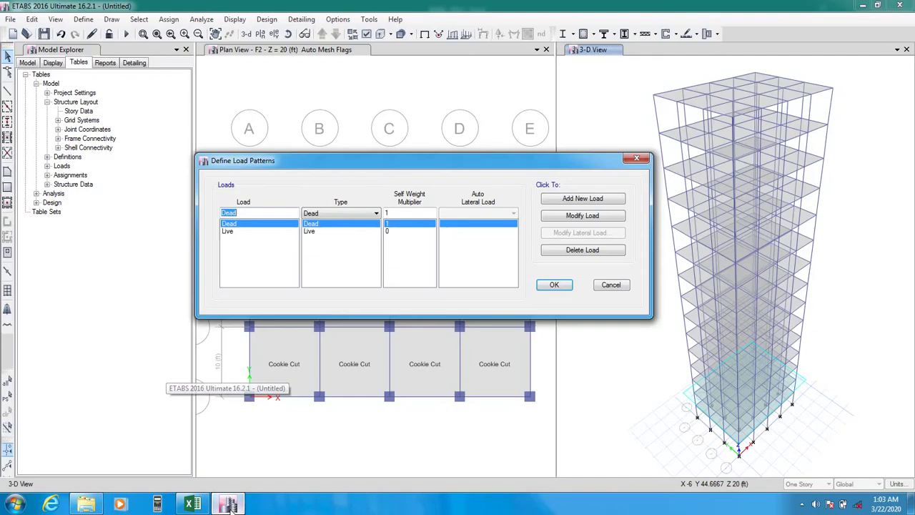
left_click_drag(388, 160, 383, 156)
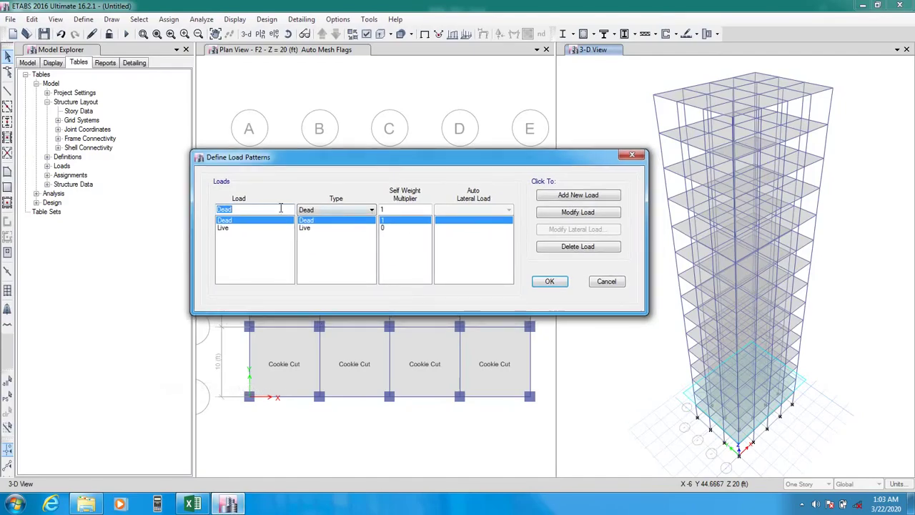
Delete the Dead pattern and add a new load pattern MS of type Other
left_click(578, 247)
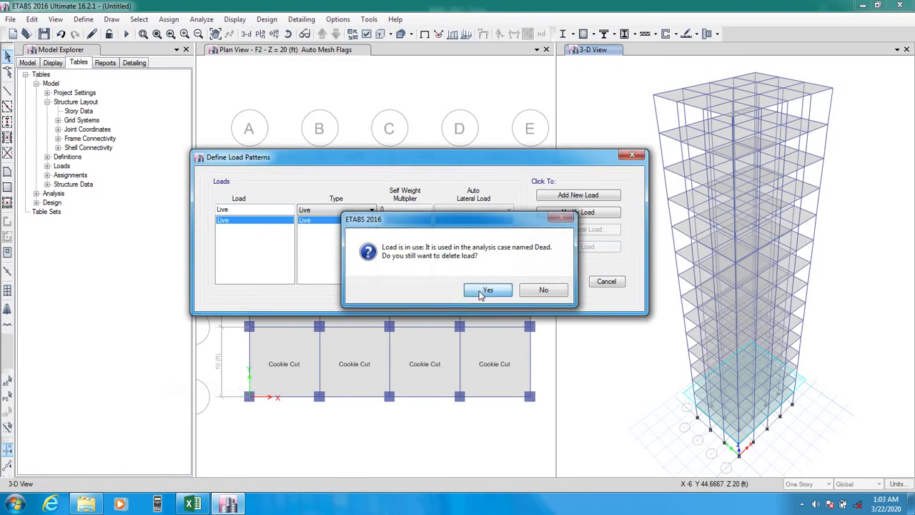
left_click(488, 290)
double_click(244, 209)
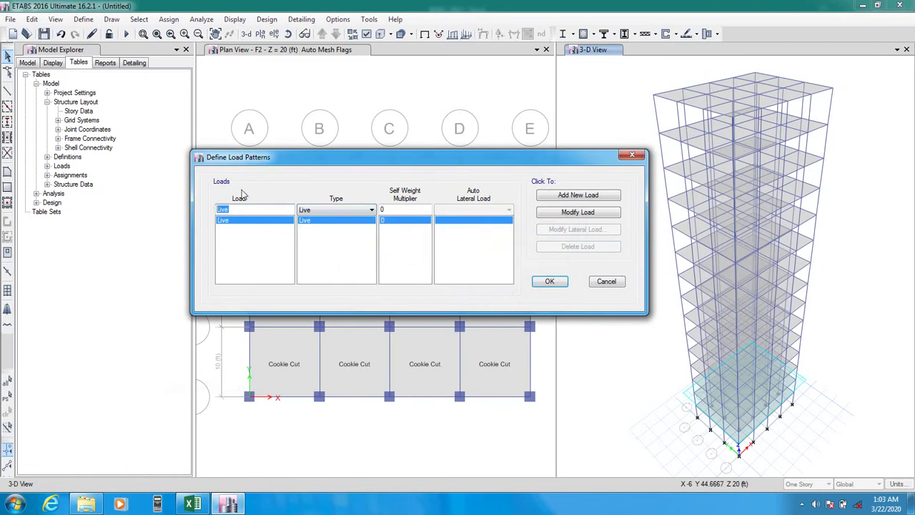
type("m")
left_click(323, 210)
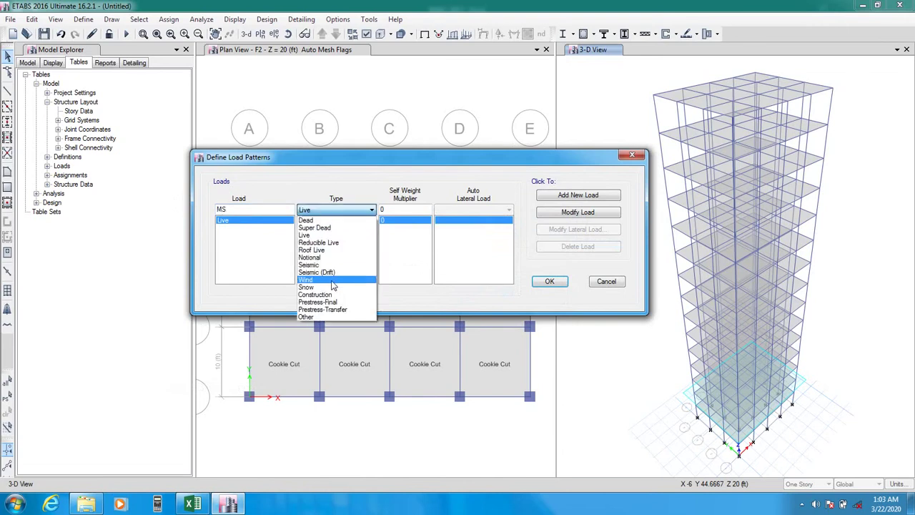
left_click(329, 317)
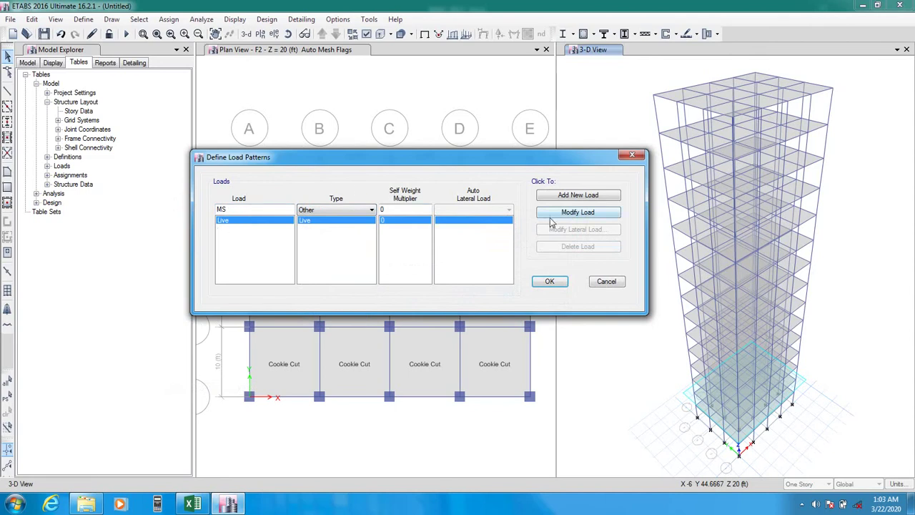
left_click(578, 195)
Delete the Live load pattern
left_click(236, 221)
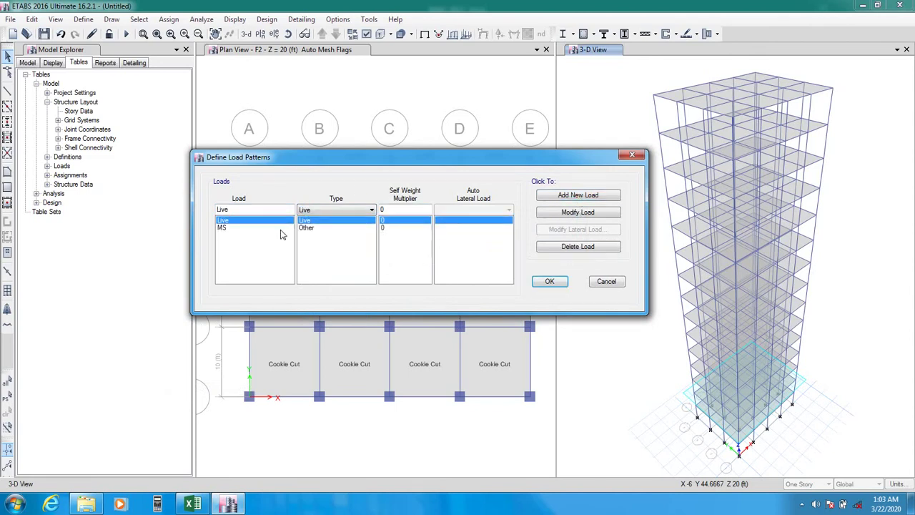
left_click(566, 250)
left_click(490, 288)
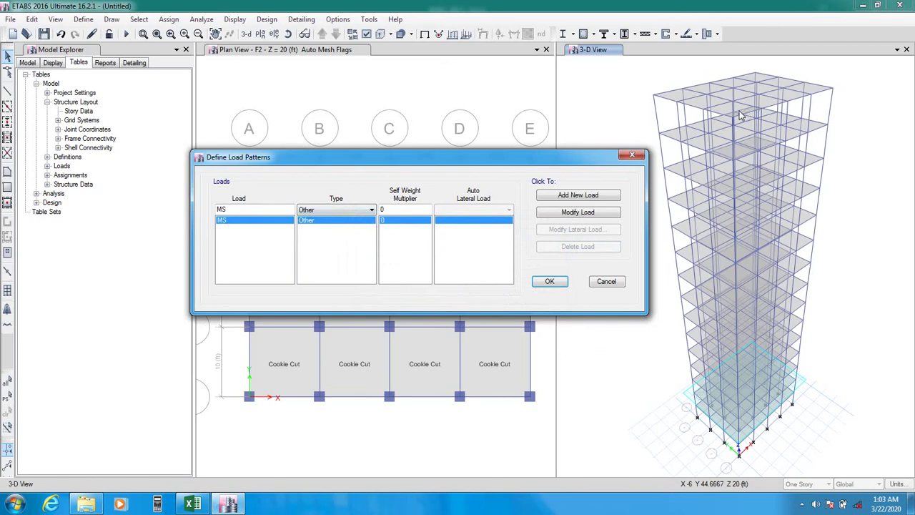
Rename the pattern entry to BNBC2017, type Seismic, auto lateral load User Coefficient
left_click_drag(245, 209, 179, 208)
type("017")
left_click_drag(271, 161, 326, 152)
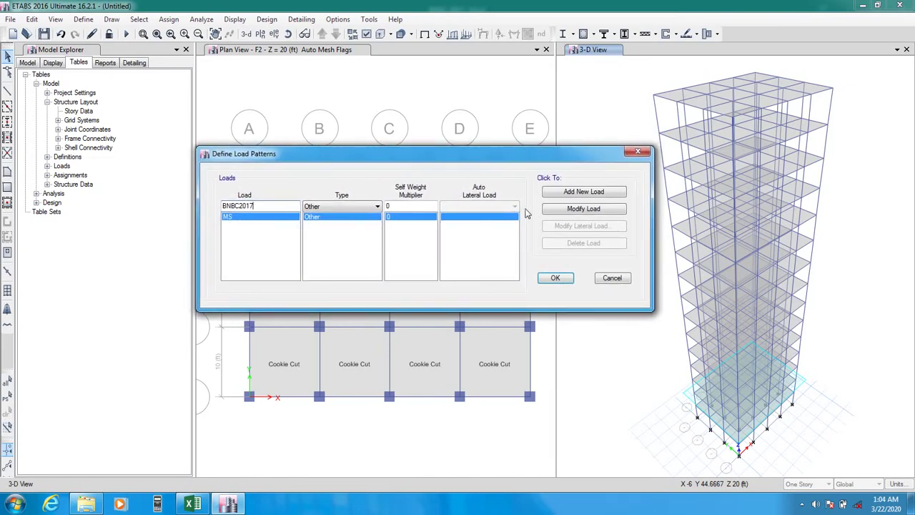
left_click(350, 207)
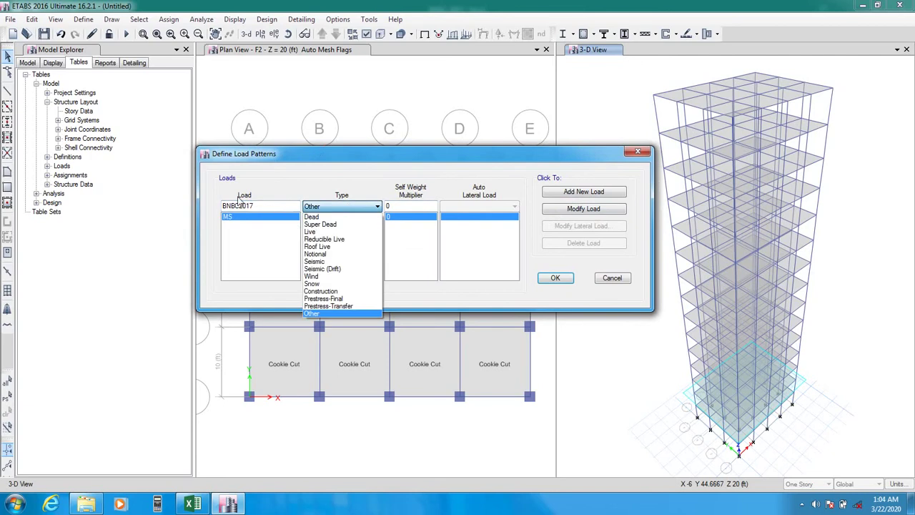
left_click(328, 263)
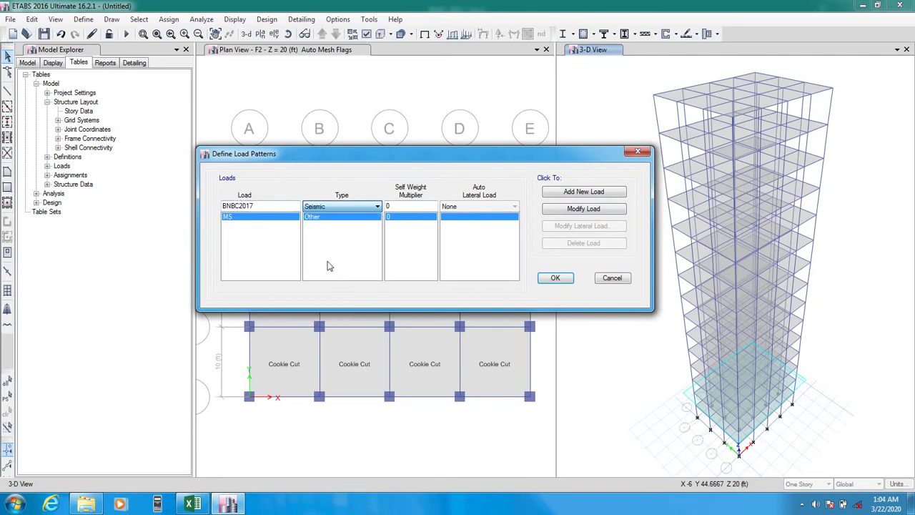
left_click(450, 207)
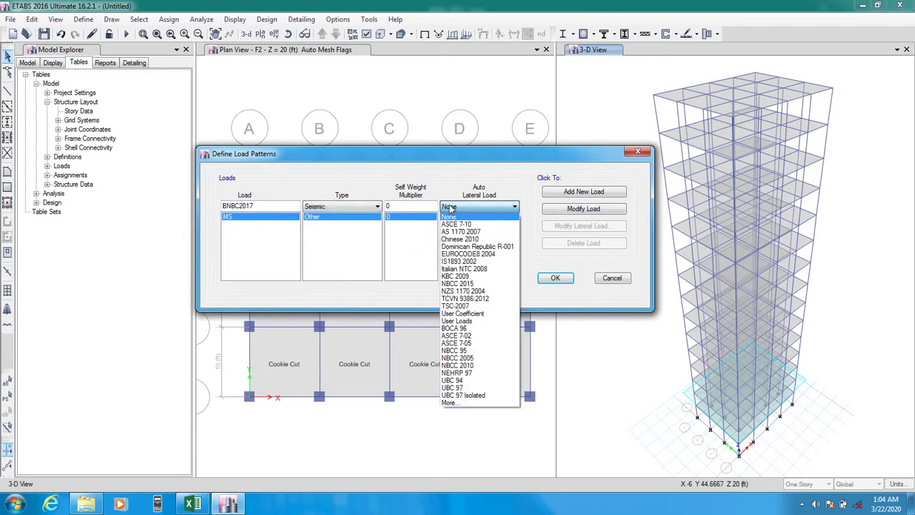
left_click(473, 314)
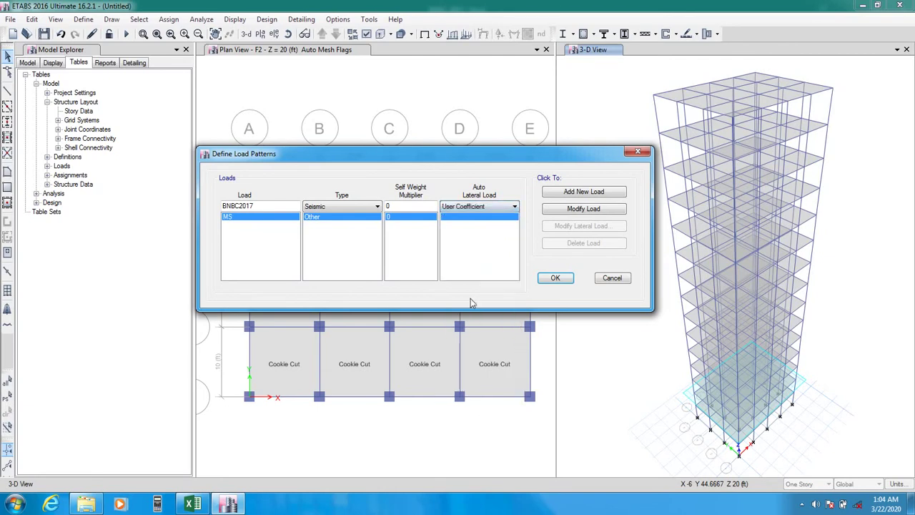
left_click_drag(457, 154, 458, 155)
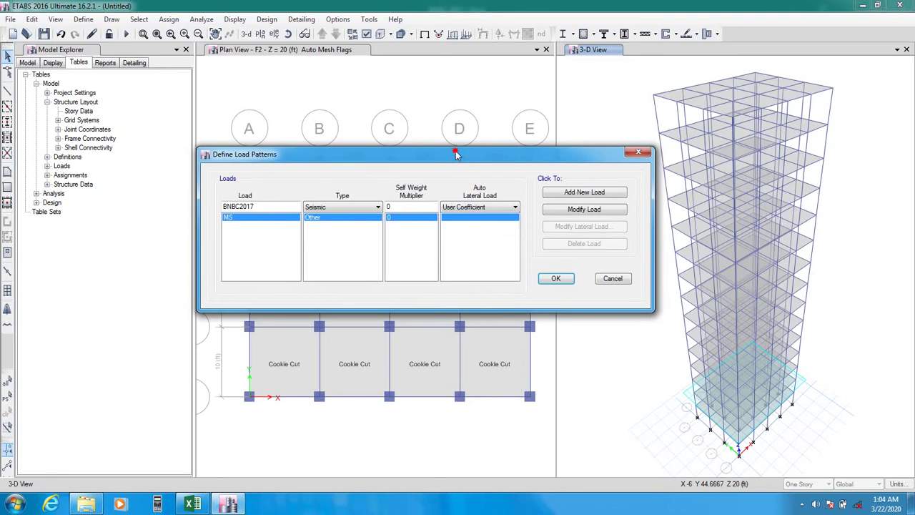
Add BNBC2017 and review its user coefficients: C 0.1, K 1, stories Base to G6
left_click(590, 192)
left_click(587, 227)
left_click_drag(475, 165, 457, 163)
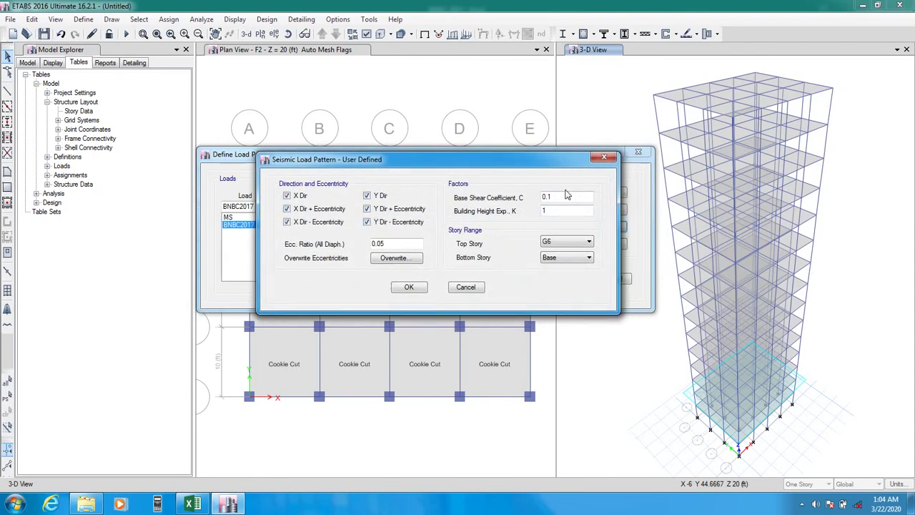
left_click_drag(567, 198, 492, 203)
key("Tab")
double_click(552, 212)
left_click(560, 244)
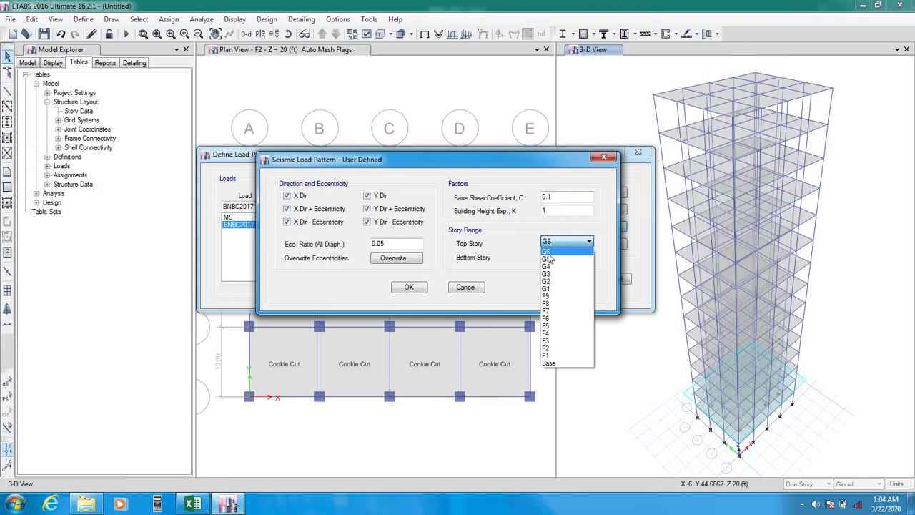
left_click(552, 252)
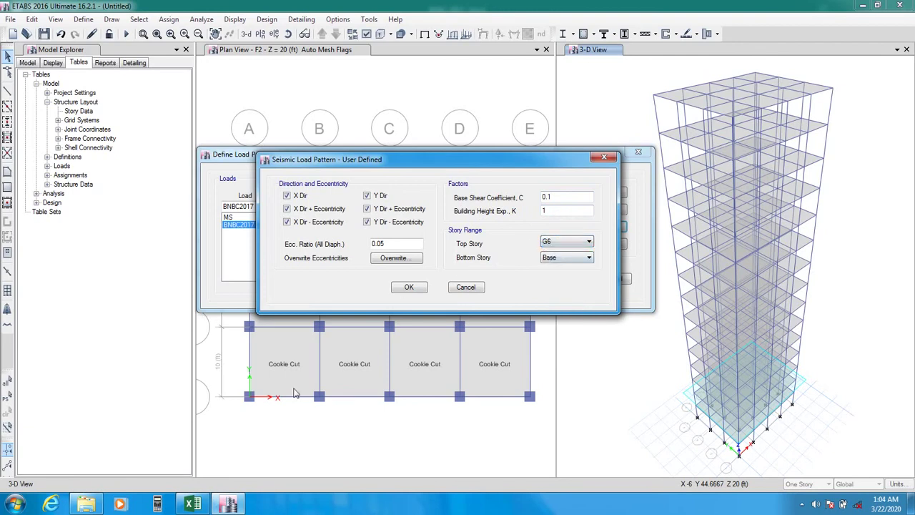
Zoom the BNBC-2017 sheet to 120% and paste the S15 C value as a value into U21
left_click(192, 504)
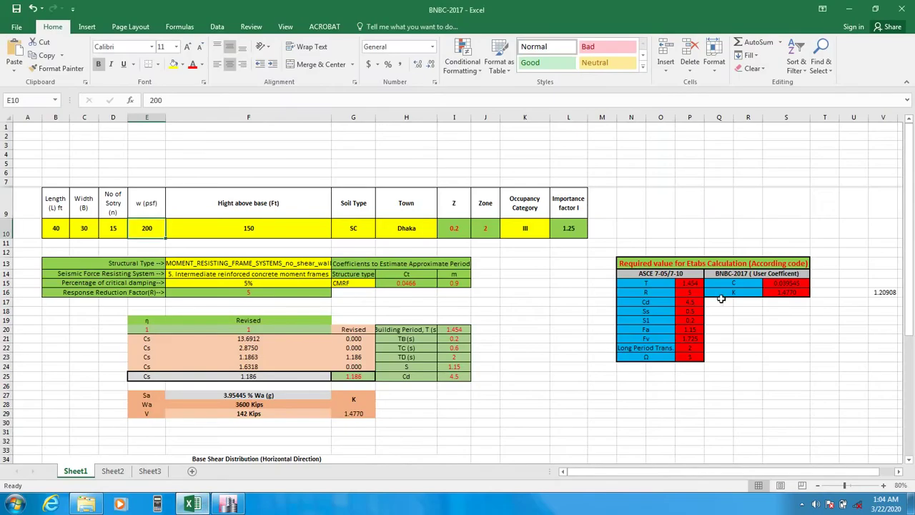
left_click(883, 485)
left_click(884, 485)
left_click(883, 485)
left_click(884, 486)
left_click_drag(744, 474, 773, 474)
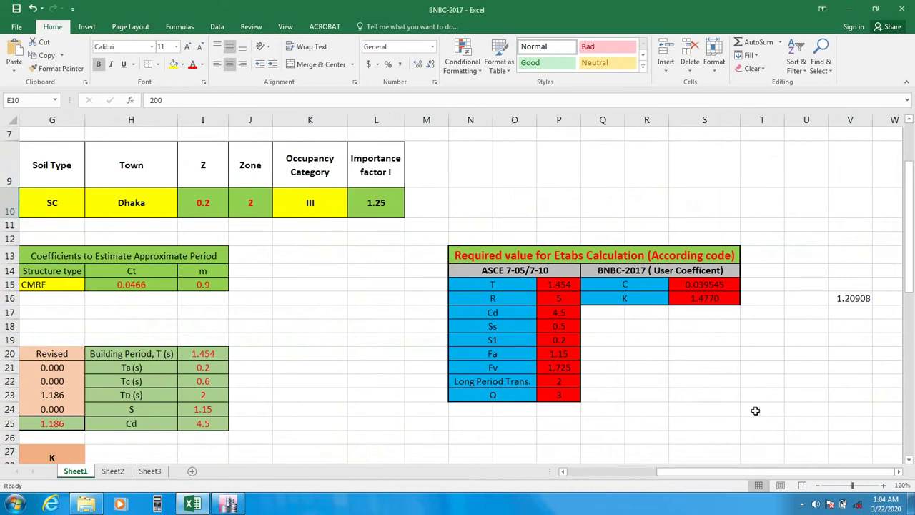
left_click(702, 284)
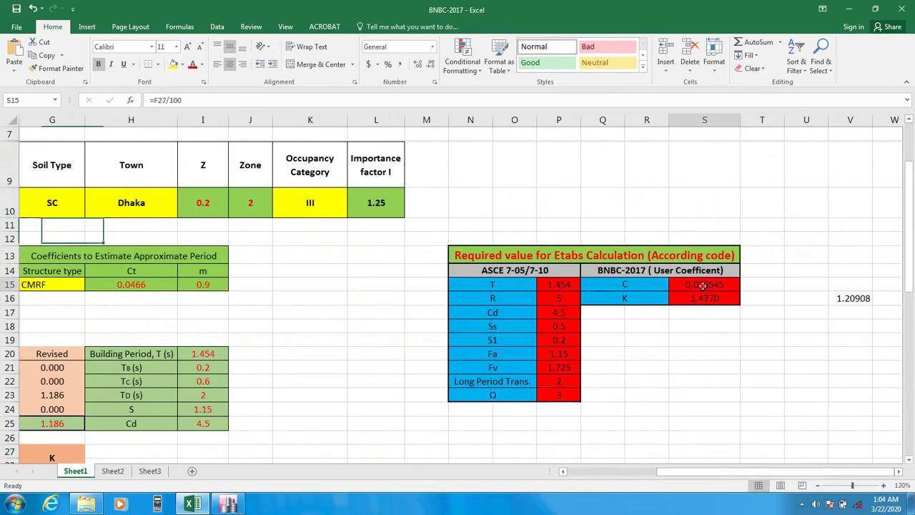
right_click(703, 286)
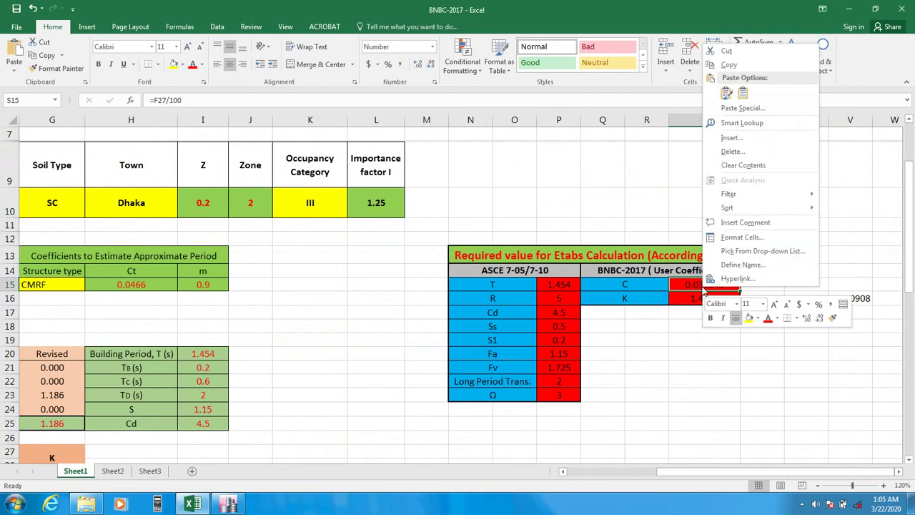
left_click(730, 64)
left_click(794, 369)
right_click(801, 370)
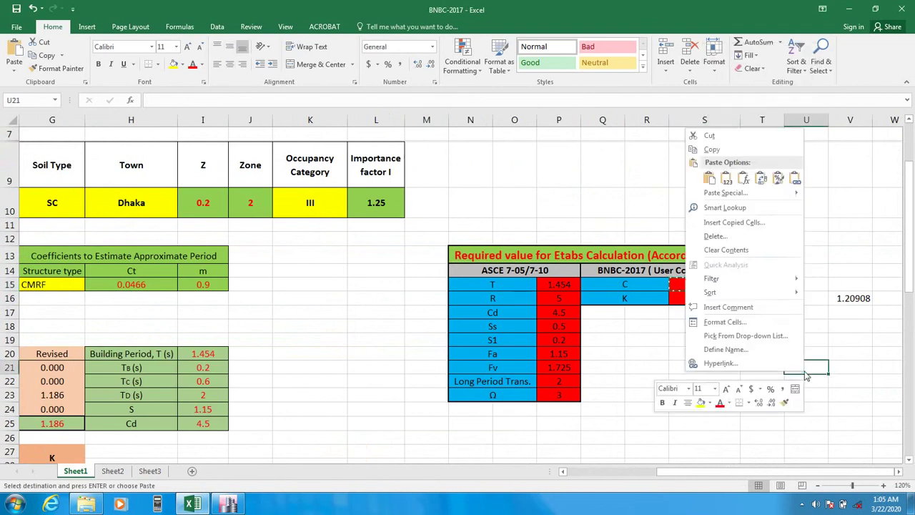
left_click(730, 177)
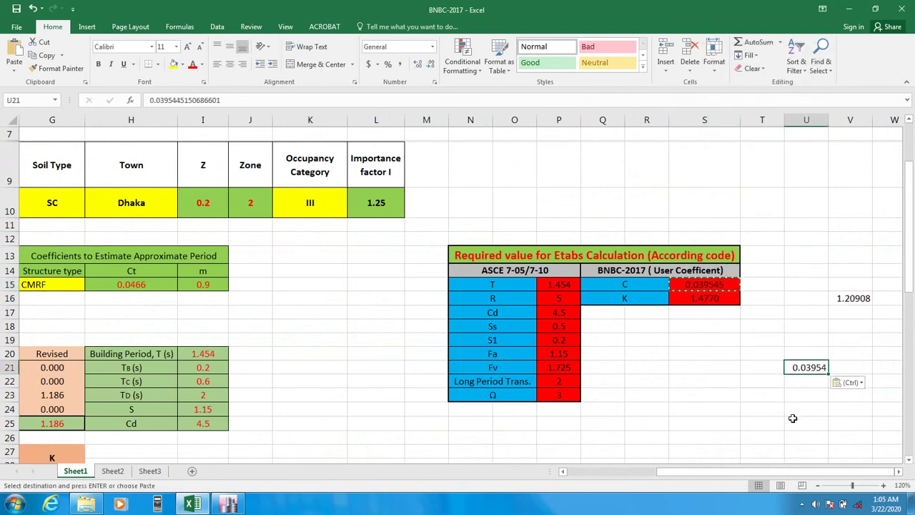
Paste the full-precision C value 0.0395445150686601 over 0.1 as Base Shear Coefficient C
left_click_drag(236, 100, 119, 95)
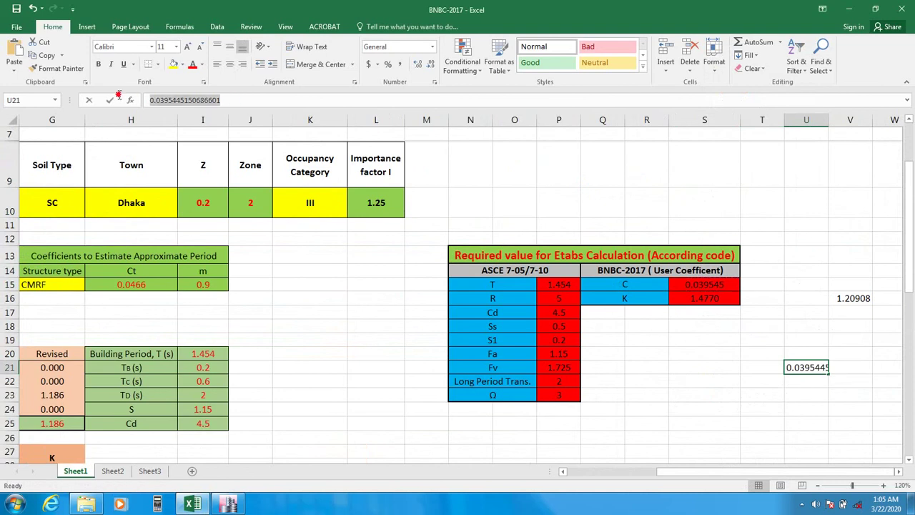
right_click(183, 98)
left_click(208, 123)
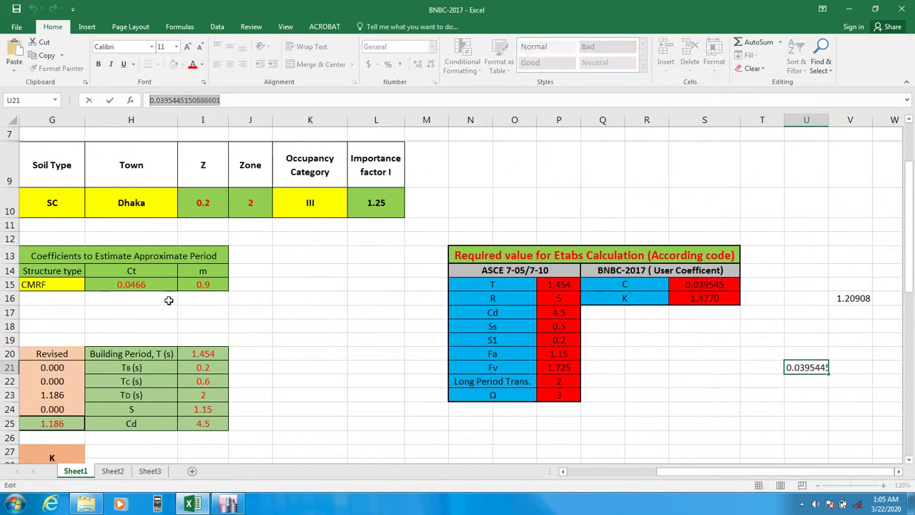
left_click(228, 504)
left_click_drag(555, 196, 492, 200)
key("ctrl+v")
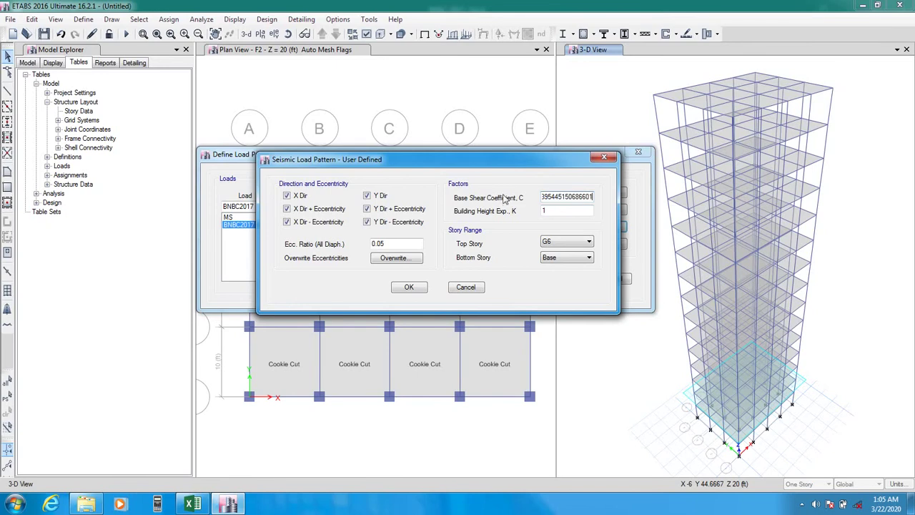
left_click(564, 212)
Check K in cell S16 and set the height exponent K to 1.4770
left_click(192, 504)
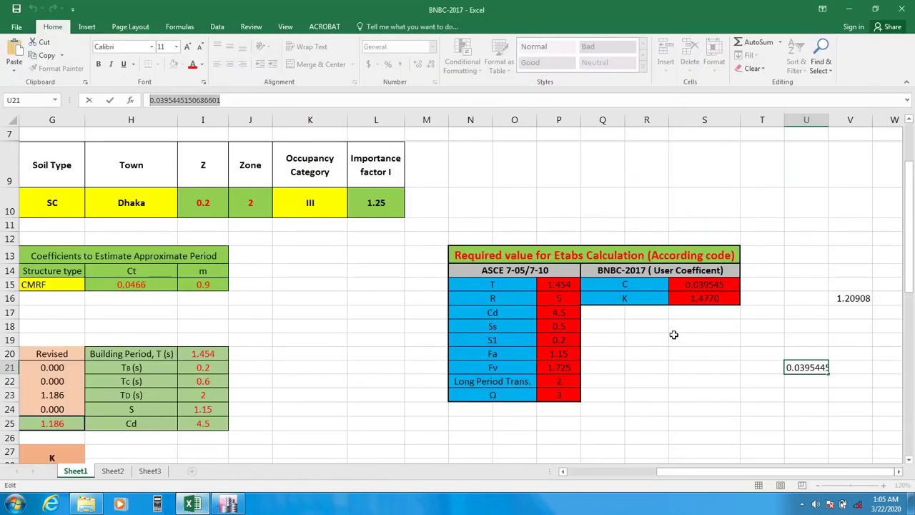
left_click(699, 302)
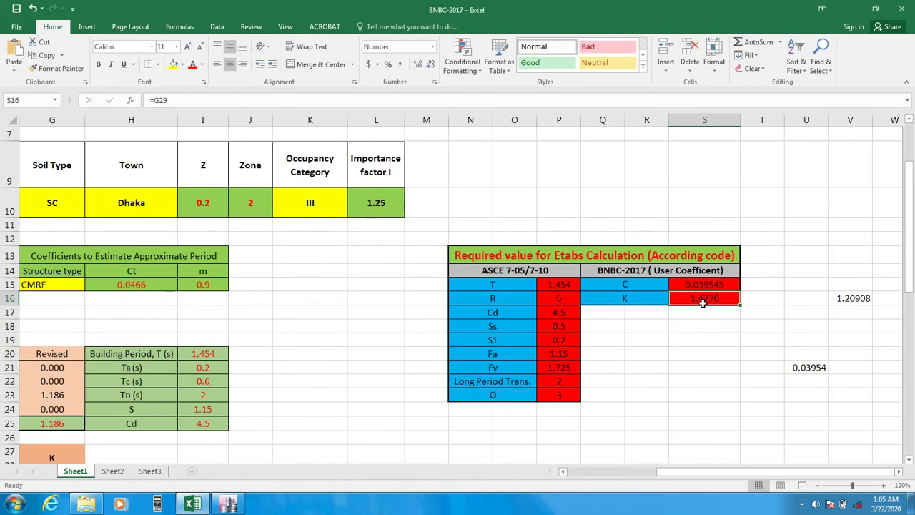
left_click(229, 504)
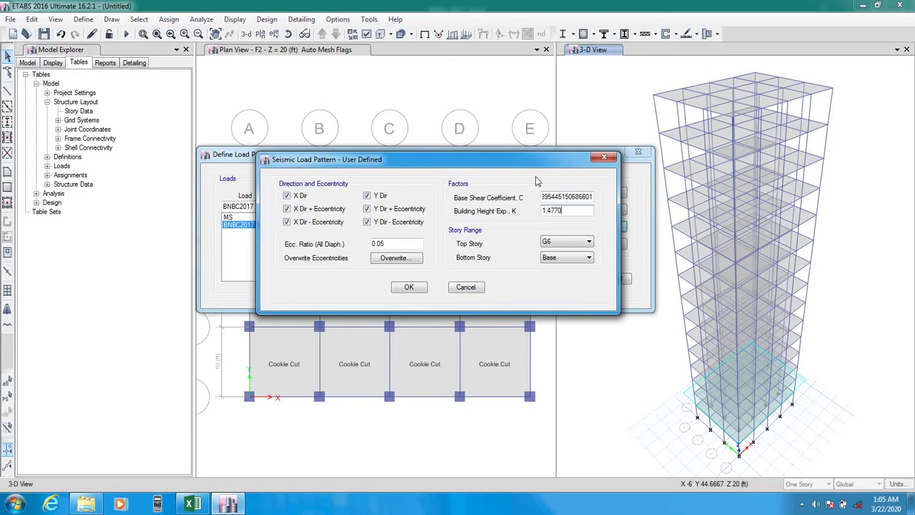
left_click_drag(548, 196, 514, 216)
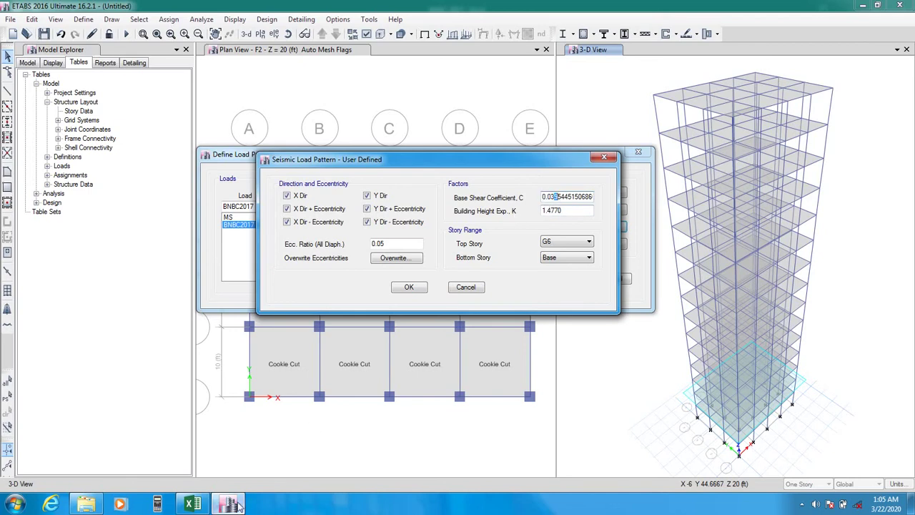
left_click(191, 504)
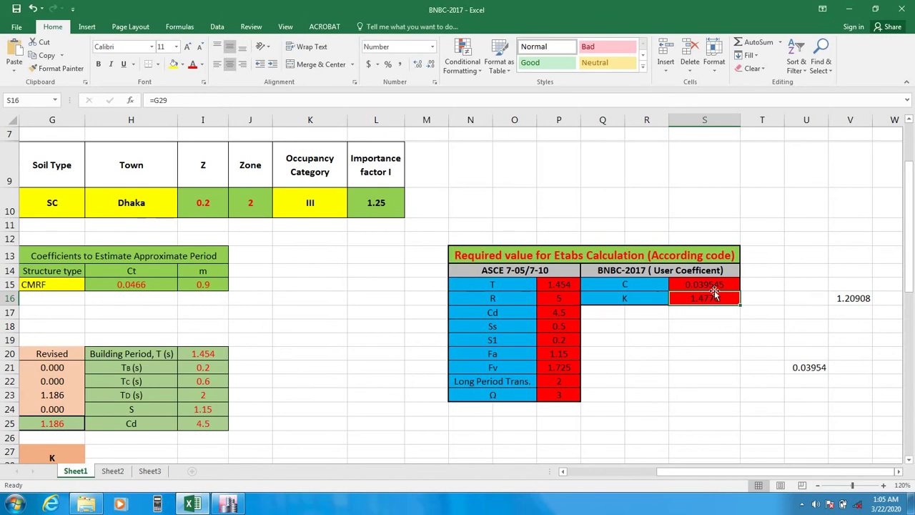
left_click(228, 505)
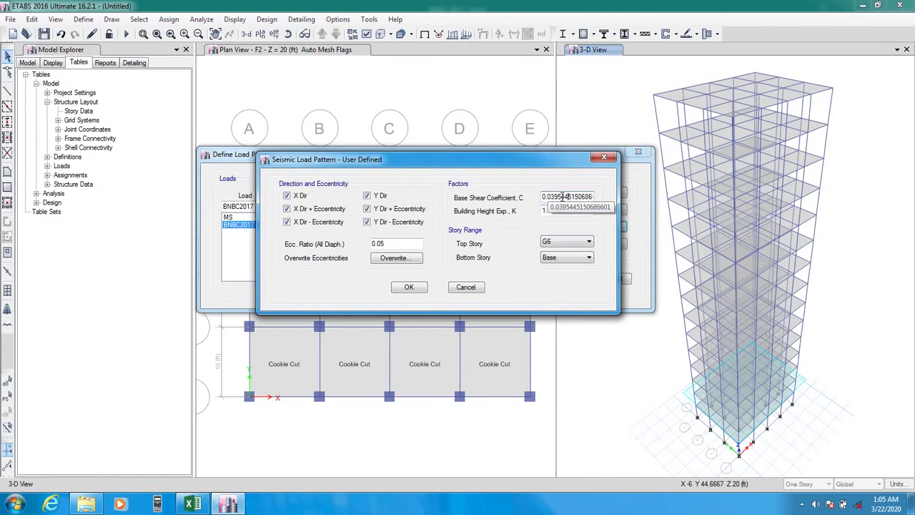
left_click(555, 211)
type(".4770")
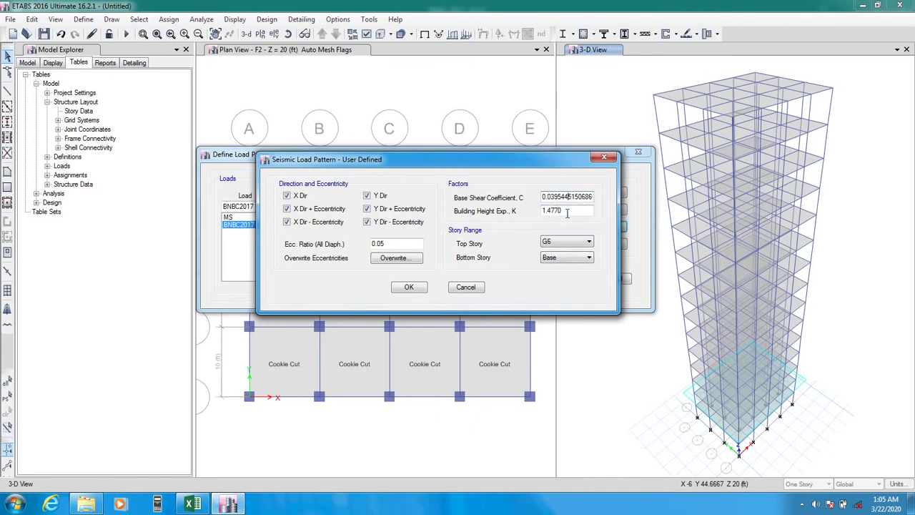
left_click_drag(567, 213, 528, 210)
left_click(191, 504)
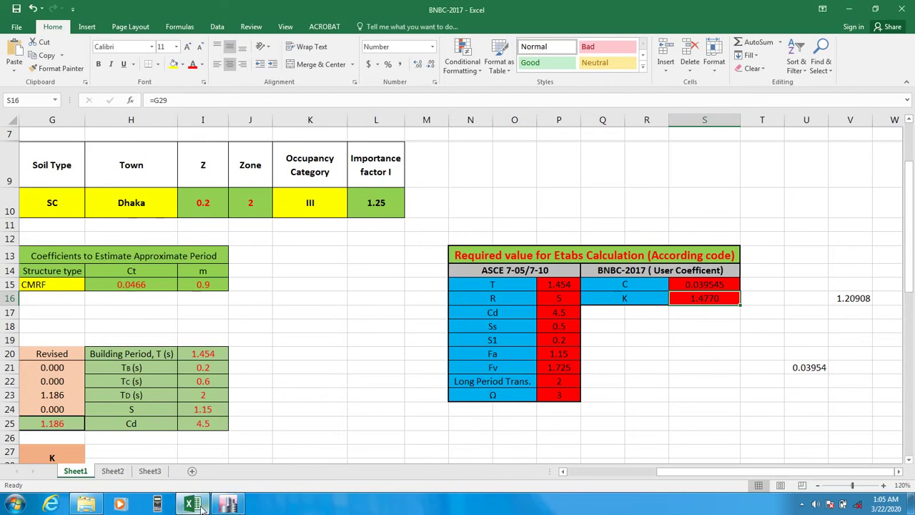
Scroll through the Base Shear Distribution table in the BNBC-2017 workbook
mouse_move(199, 506)
left_click(212, 449)
left_click_drag(710, 473, 592, 476)
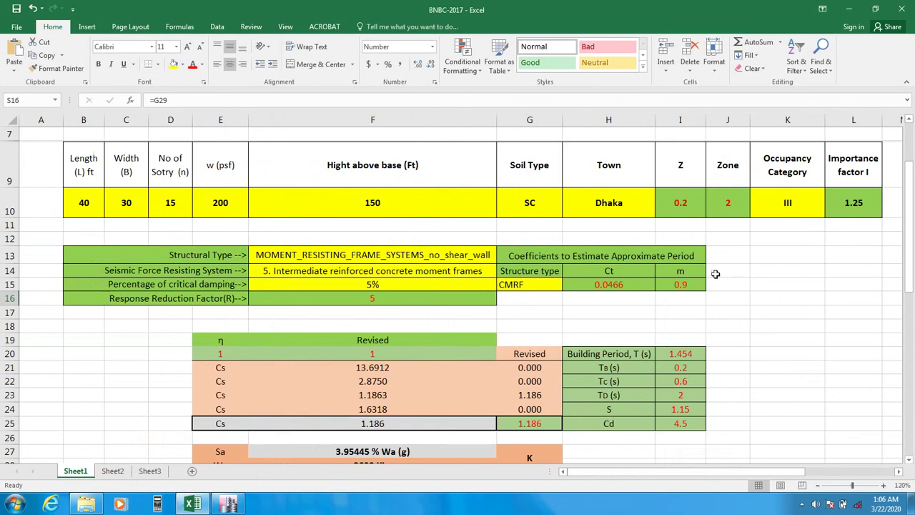
scroll(395, 333, "down", 2)
scroll(395, 332, "down", 9)
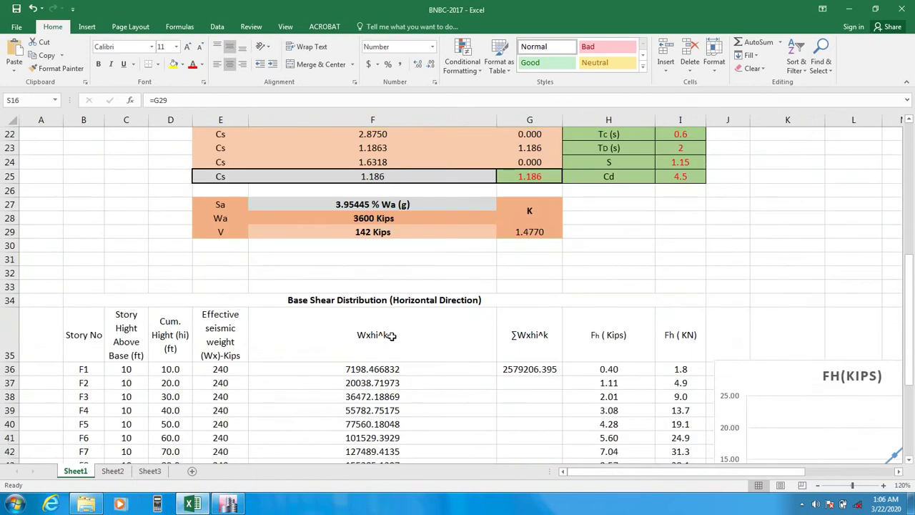
scroll(611, 325, "up", 10)
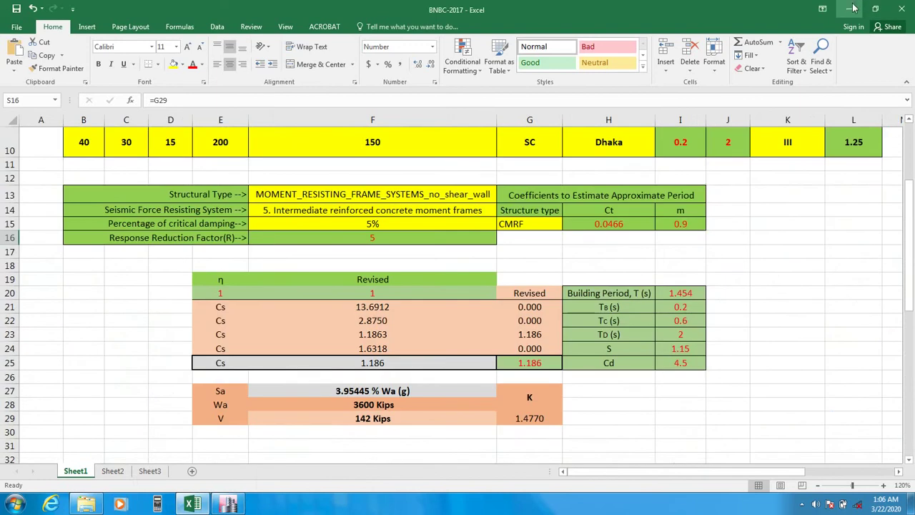
Minimize Excel and confirm the BNBC2017 pattern with C 0.0395445150686 and K 1.4770
left_click(853, 8)
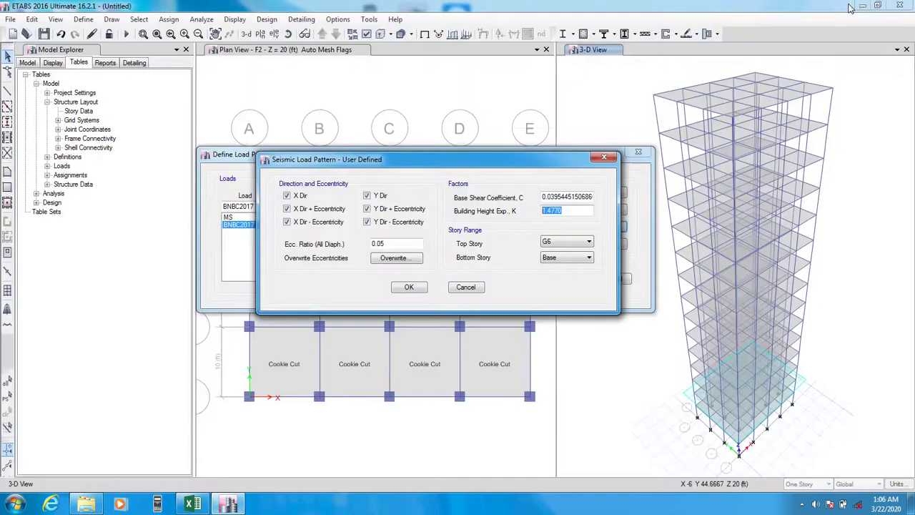
left_click(409, 287)
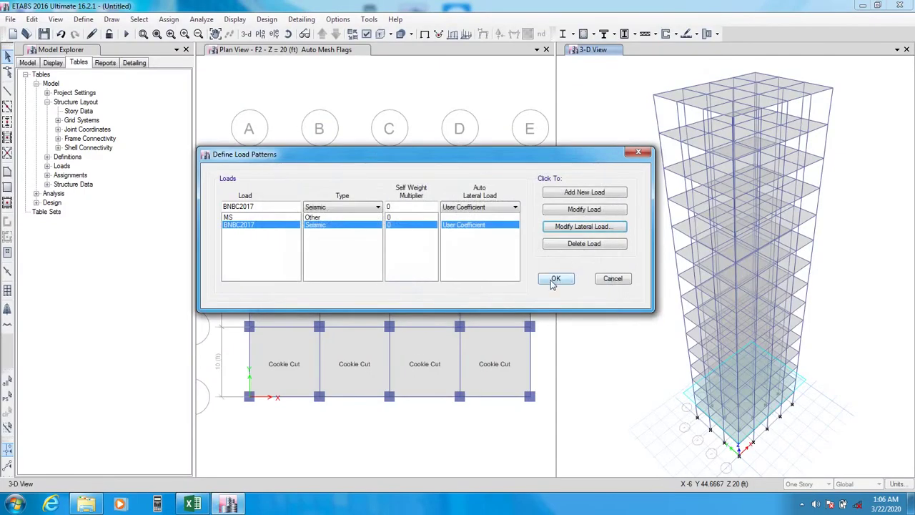
left_click(552, 281)
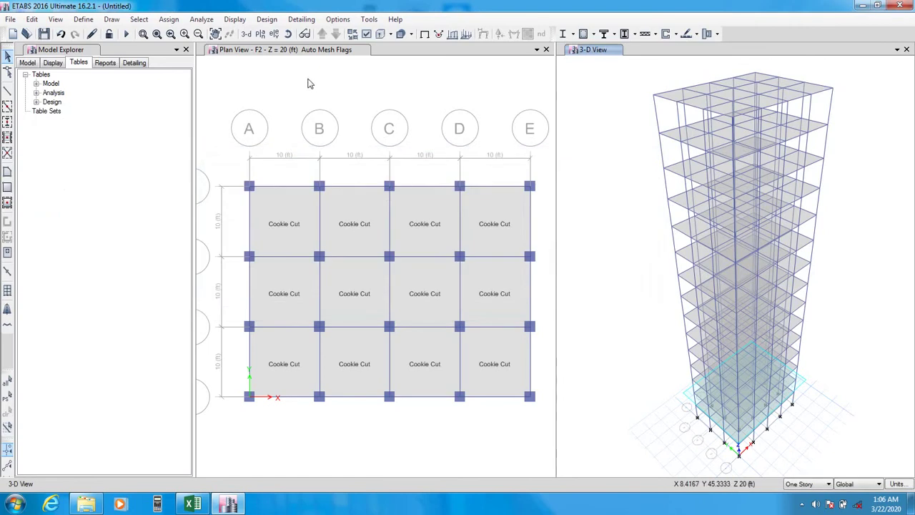
Open mass source MsSrc1 for editing from the Mass Source definitions
left_click(80, 19)
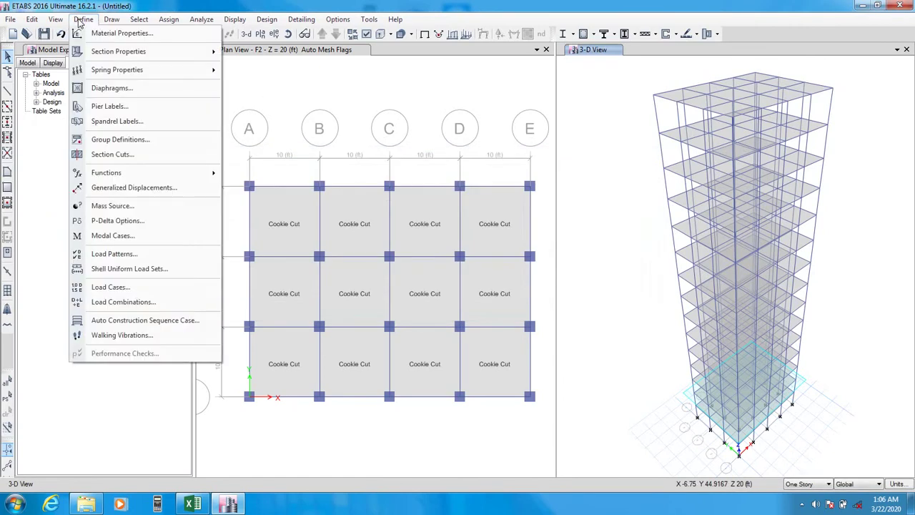
left_click(109, 206)
left_click_drag(455, 159, 376, 160)
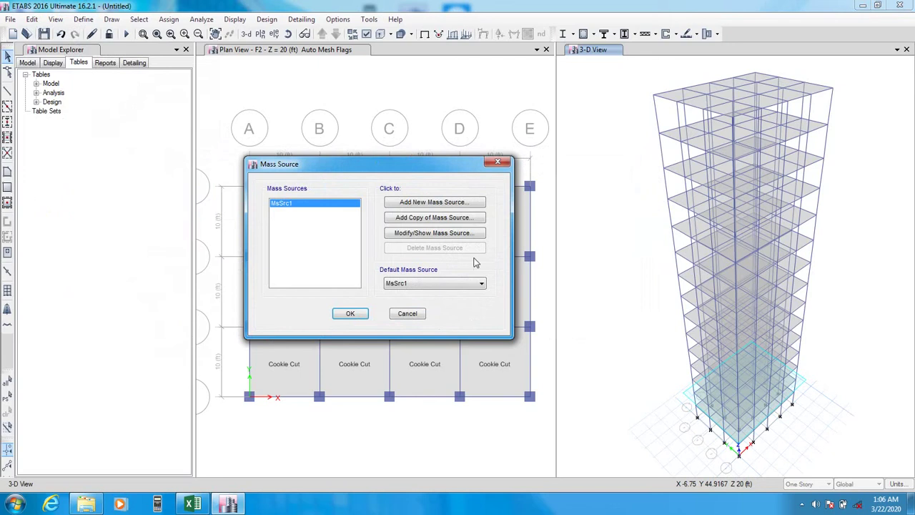
left_click(425, 235)
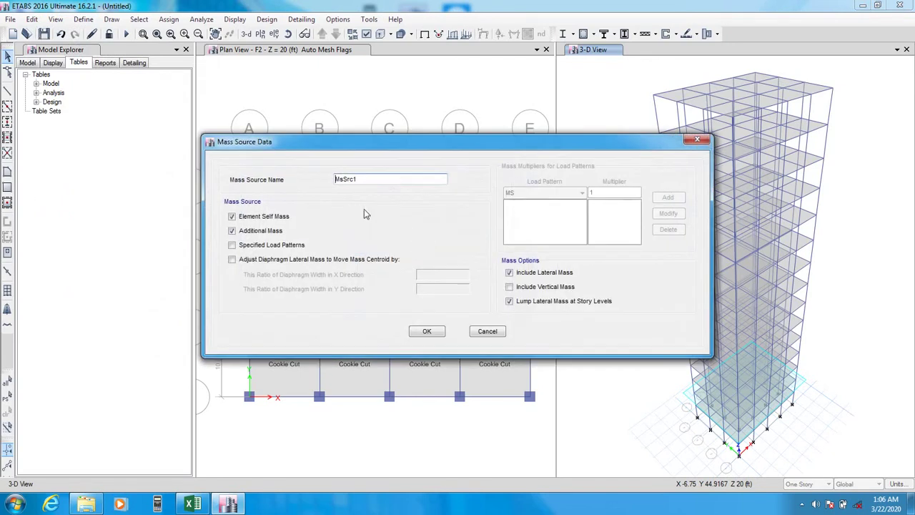
Base MsSrc1 mass on load pattern MS at multiplier 1 and confirm both dialogs
left_click(232, 245)
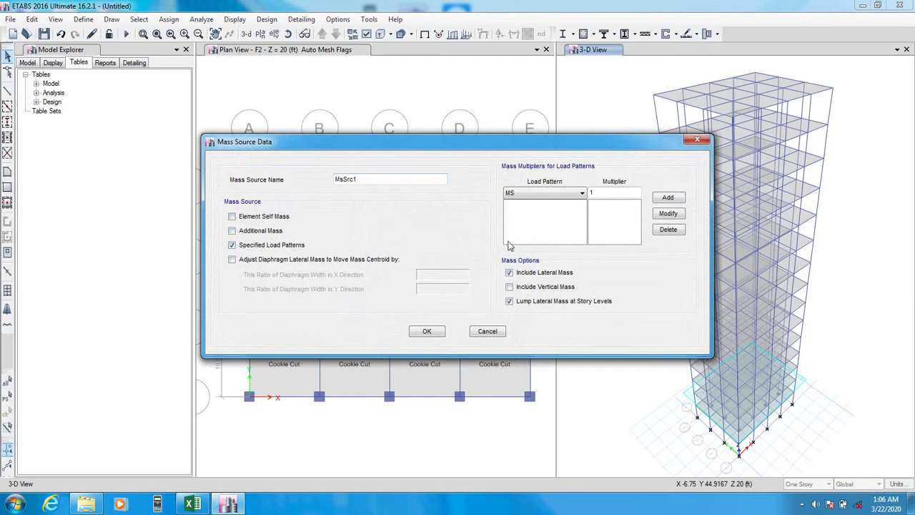
left_click(567, 194)
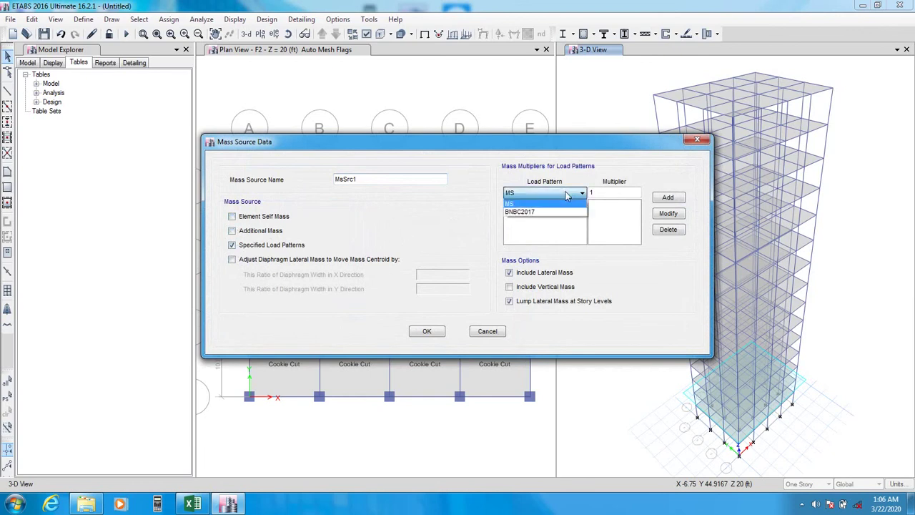
left_click(523, 206)
left_click(635, 193)
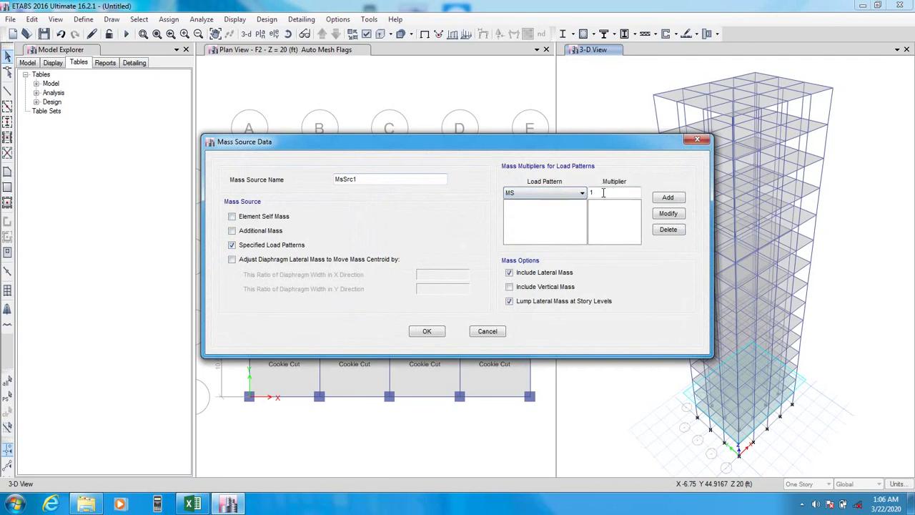
left_click(668, 198)
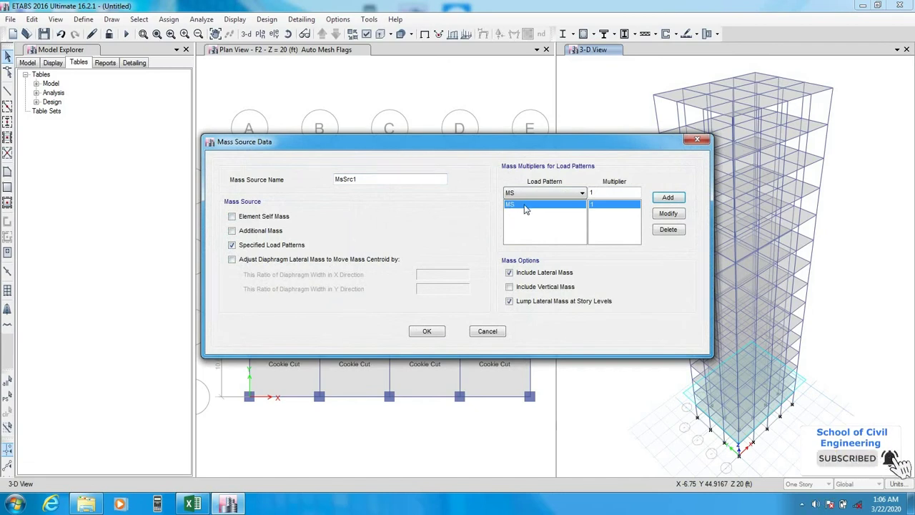
left_click_drag(407, 144, 394, 145)
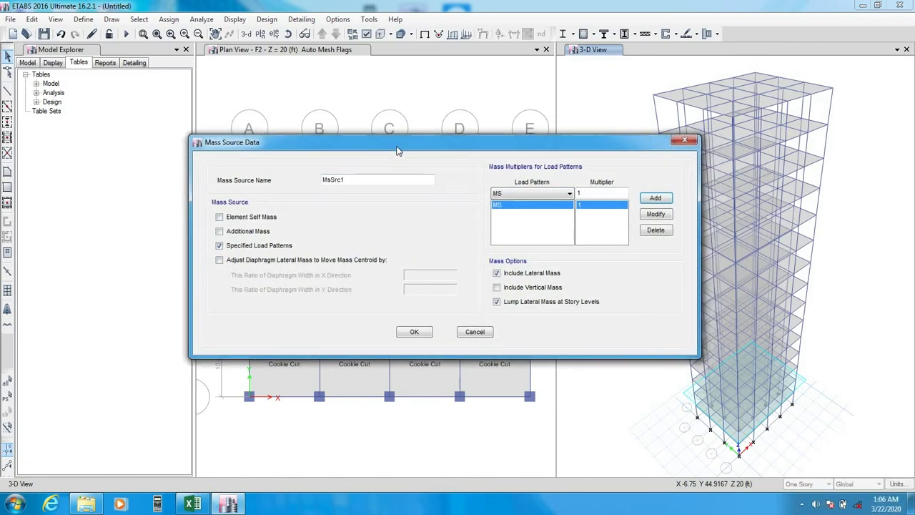
left_click_drag(492, 147, 484, 147)
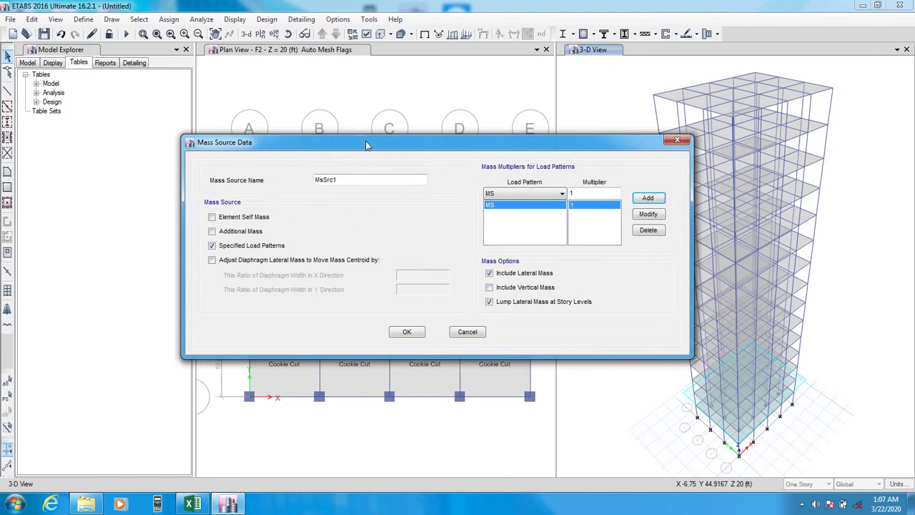
left_click_drag(366, 143, 355, 140)
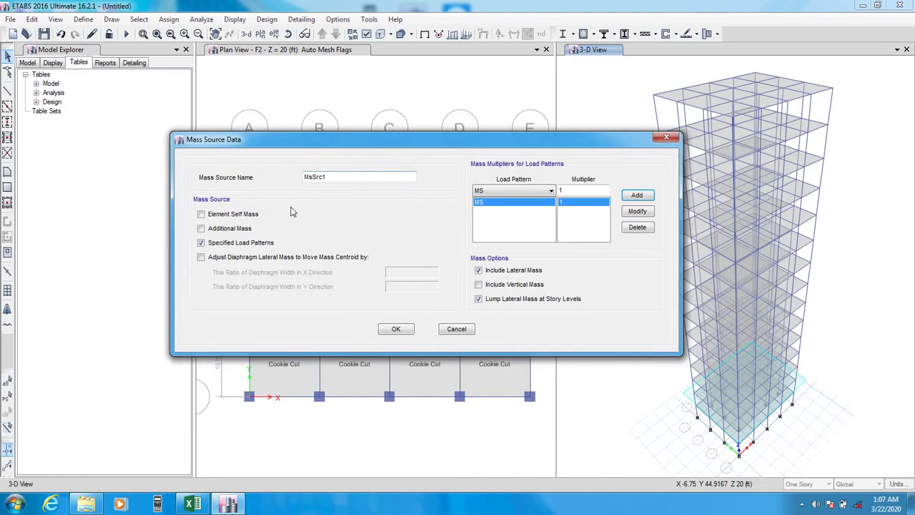
left_click(396, 329)
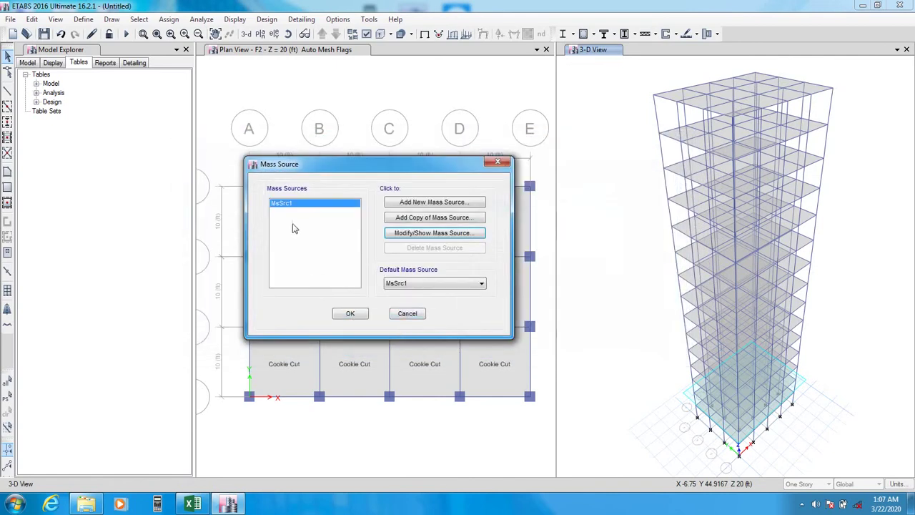
left_click(350, 315)
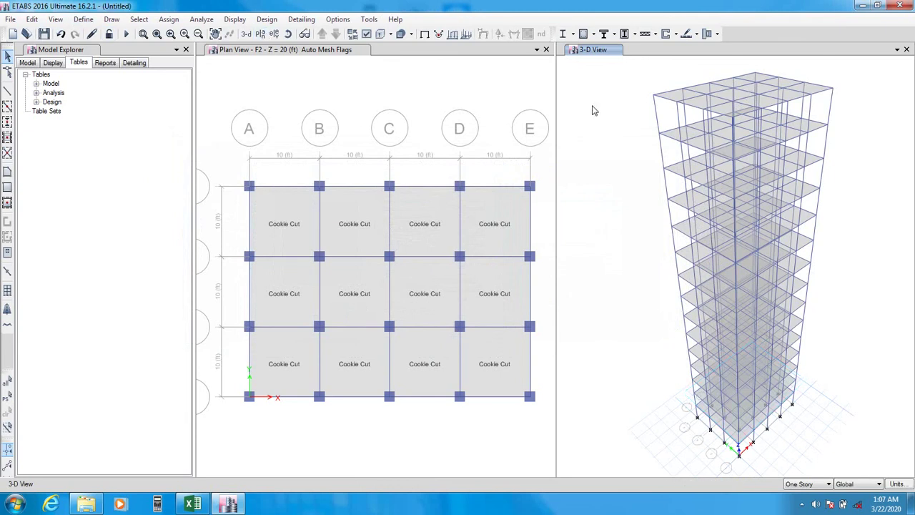
Select all floor slabs by object type Floors
left_click(462, 106)
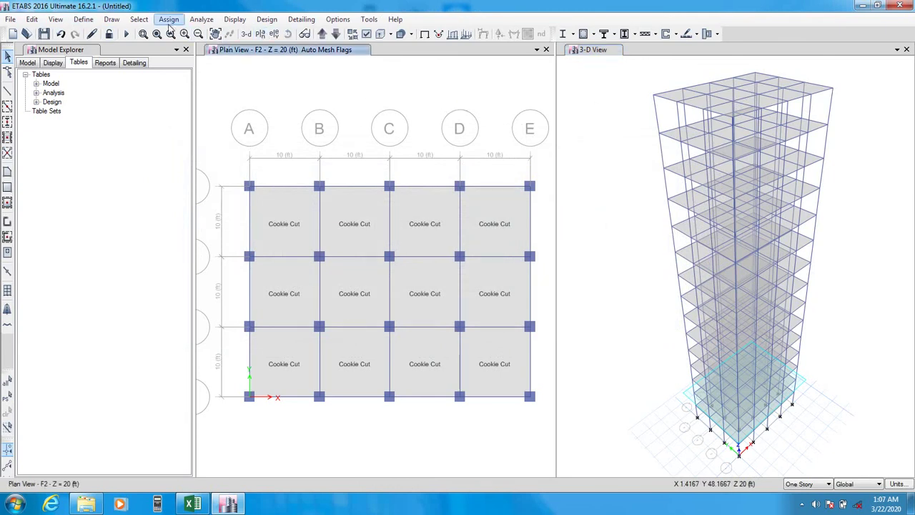
left_click(168, 20)
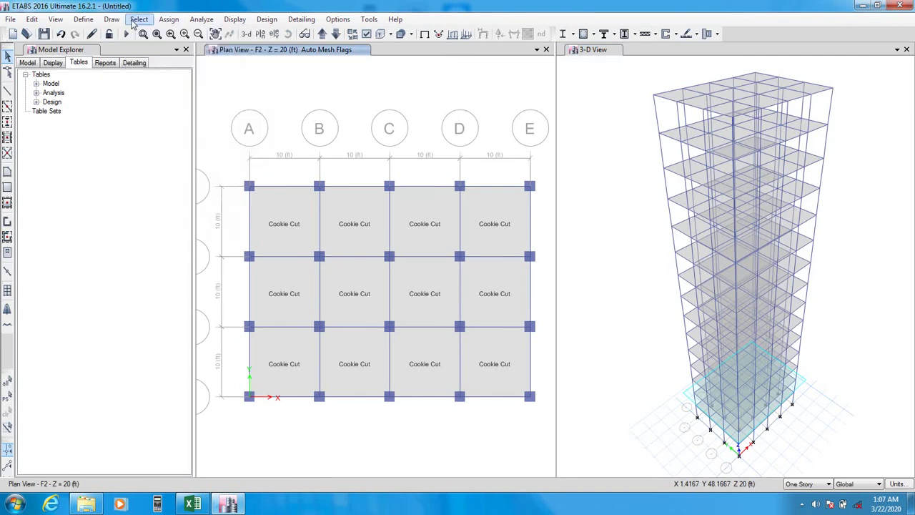
left_click(139, 20)
mouse_move(155, 34)
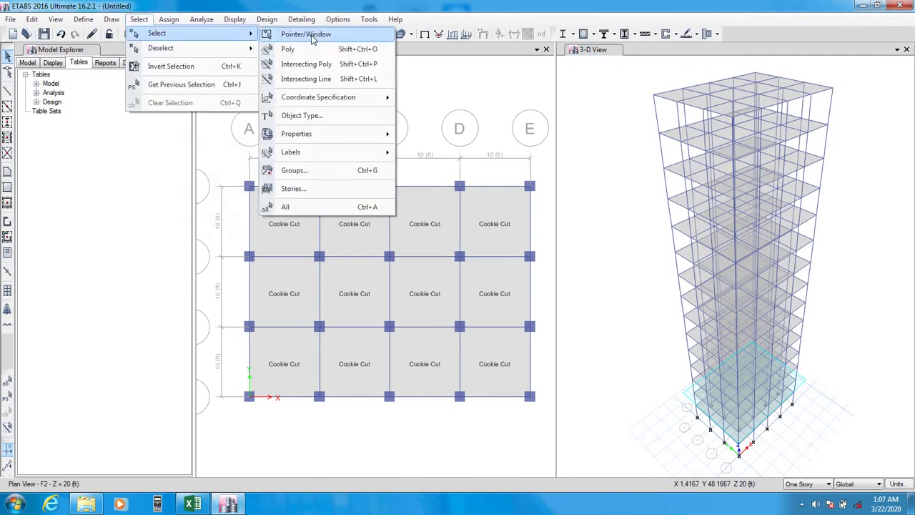
left_click(311, 116)
left_click(392, 211)
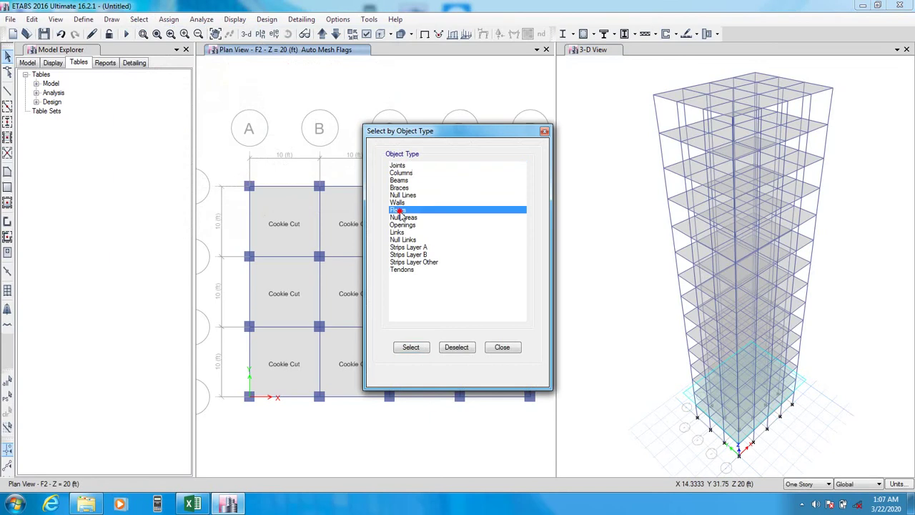
left_click(411, 348)
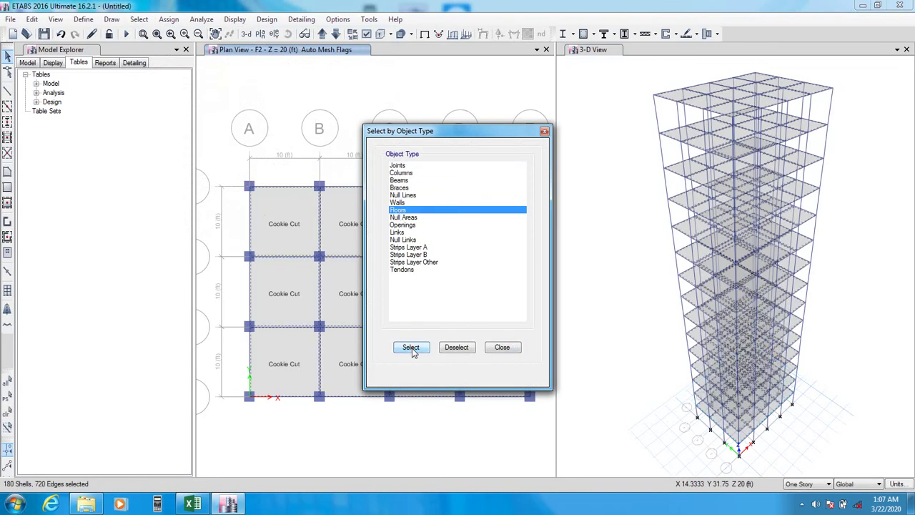
left_click(502, 348)
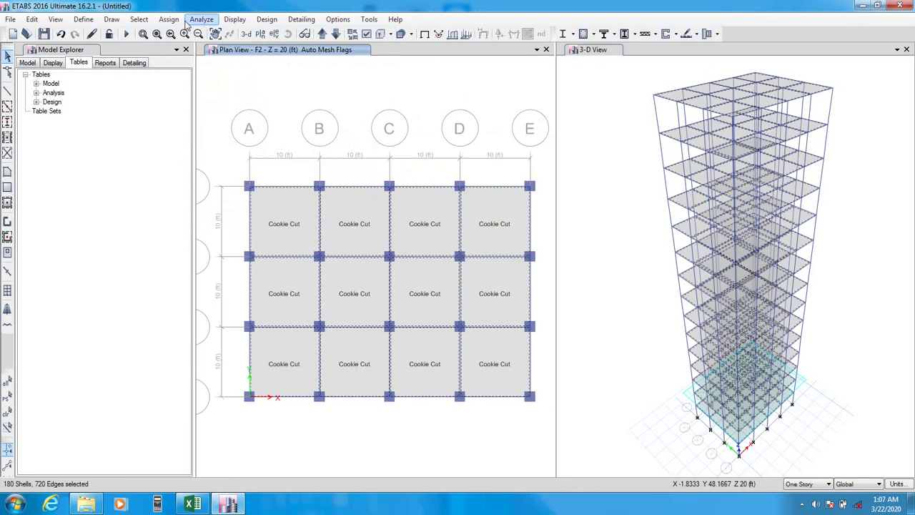
Start a uniform shell load assignment on the slabs using load pattern MS
left_click(172, 20)
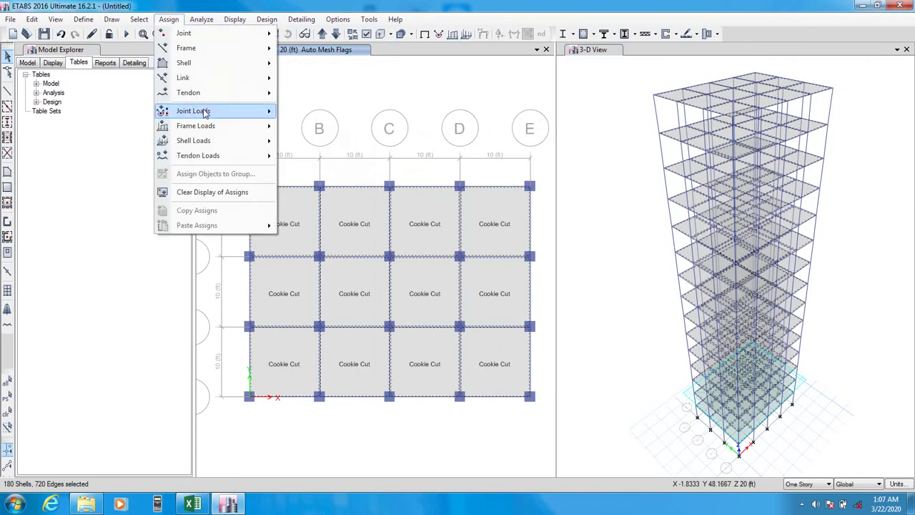
mouse_move(198, 140)
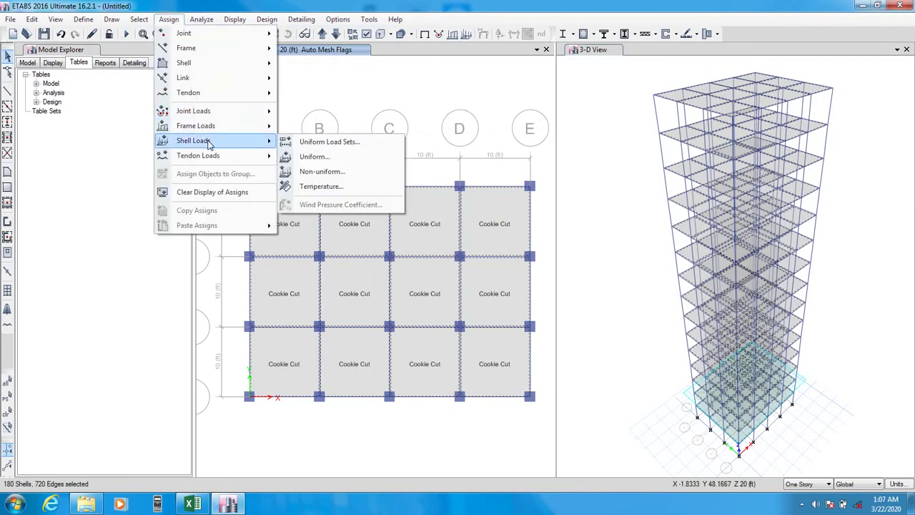
left_click(315, 156)
left_click_drag(385, 189, 322, 180)
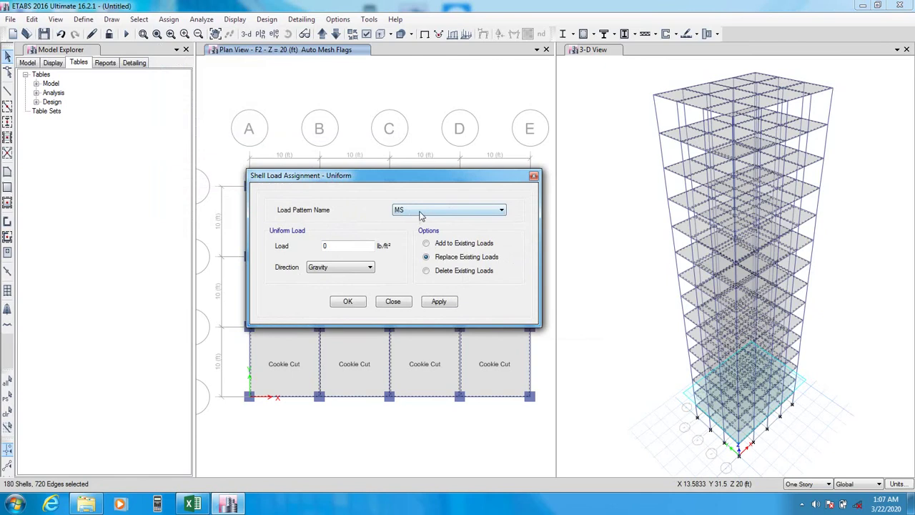
left_click(419, 210)
left_click(412, 220)
key("Tab")
Check the slab load in the workbook and apply 200 lb/ft² to the floors
left_click(187, 505)
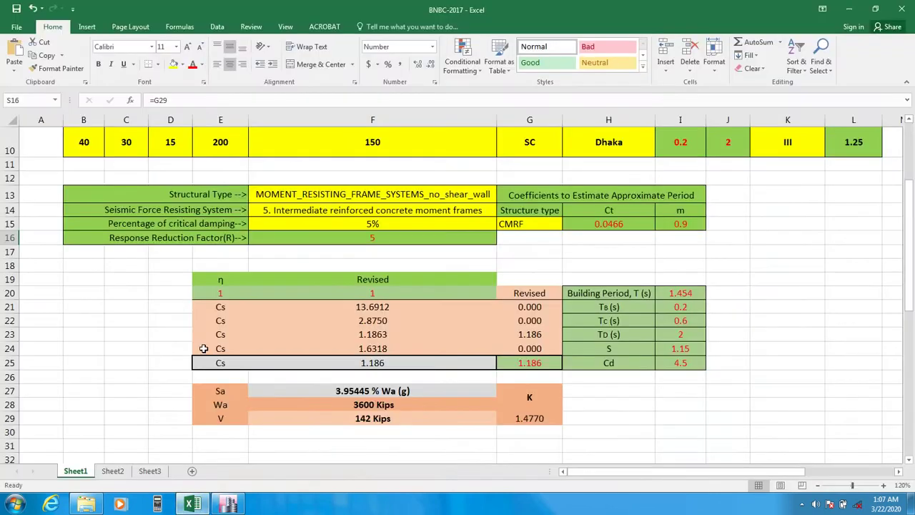
scroll(187, 172, "up", 2)
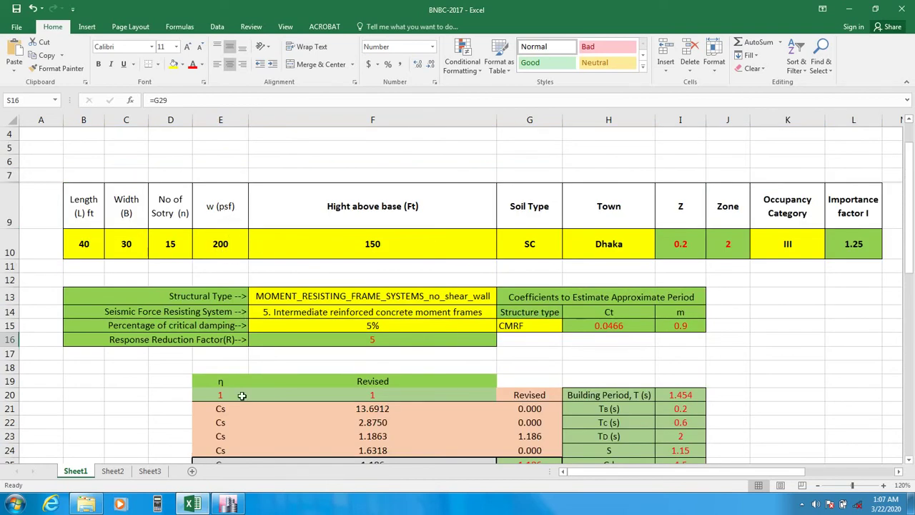
left_click(229, 505)
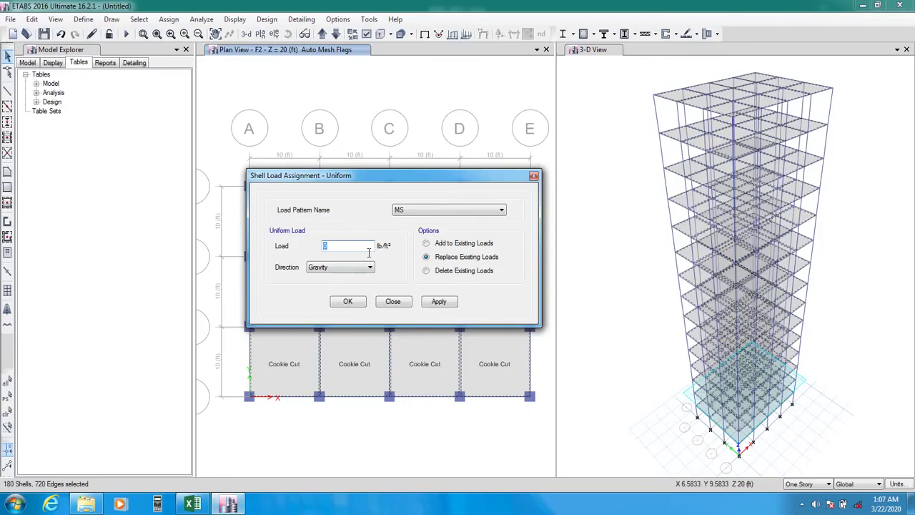
key("BackSpace")
type("200")
left_click(440, 303)
left_click(349, 304)
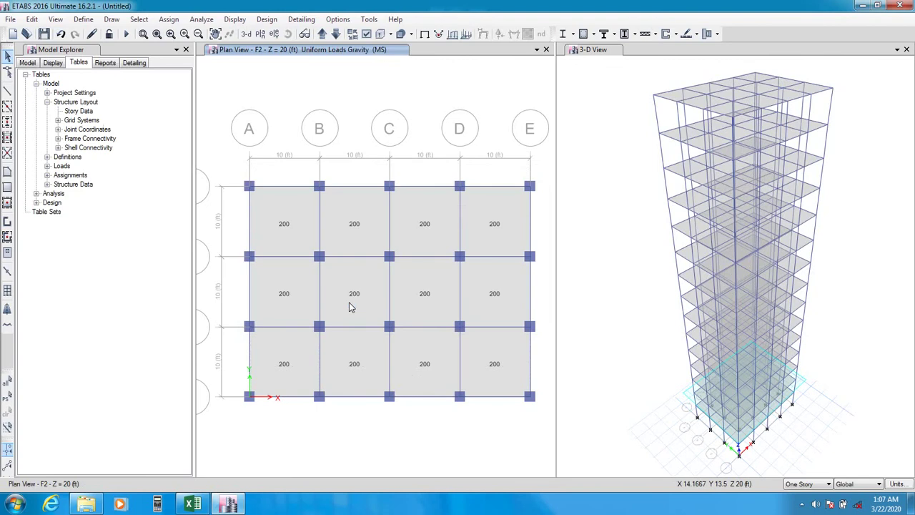
left_click(361, 234)
right_click(361, 234)
left_click(471, 150)
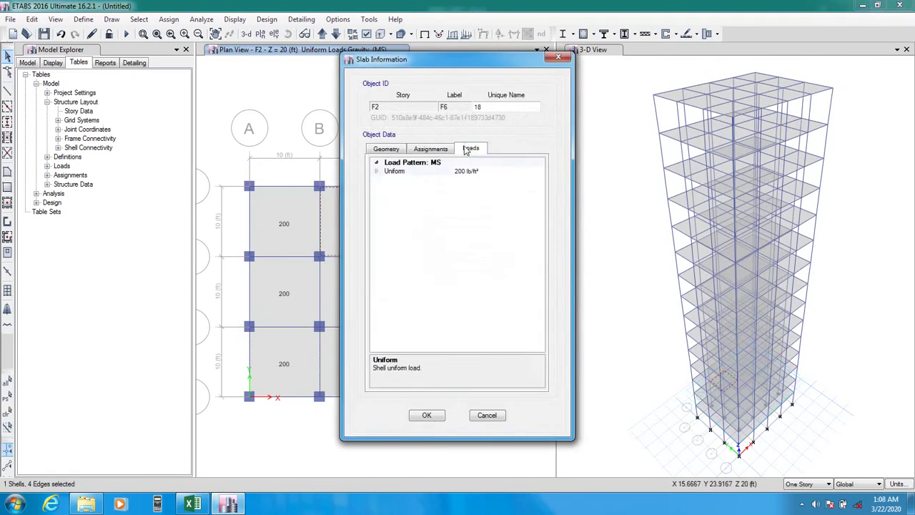
left_click(377, 172)
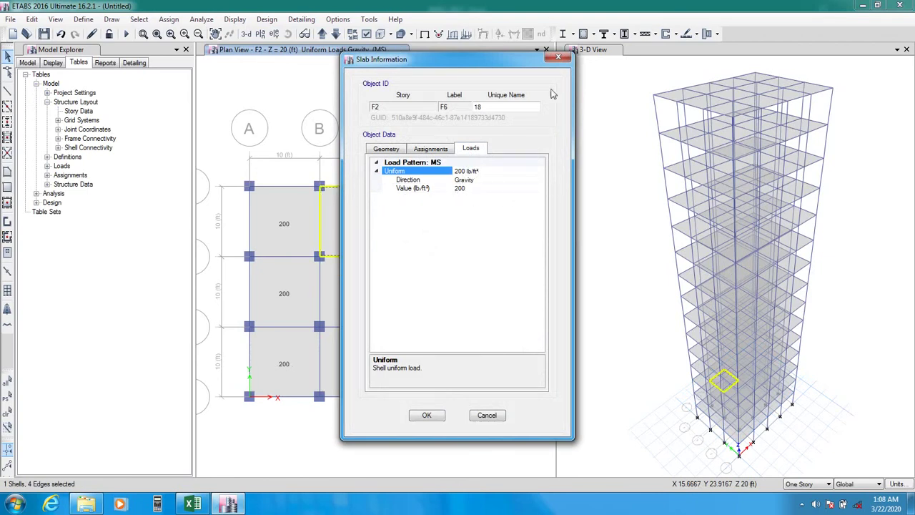
left_click(488, 416)
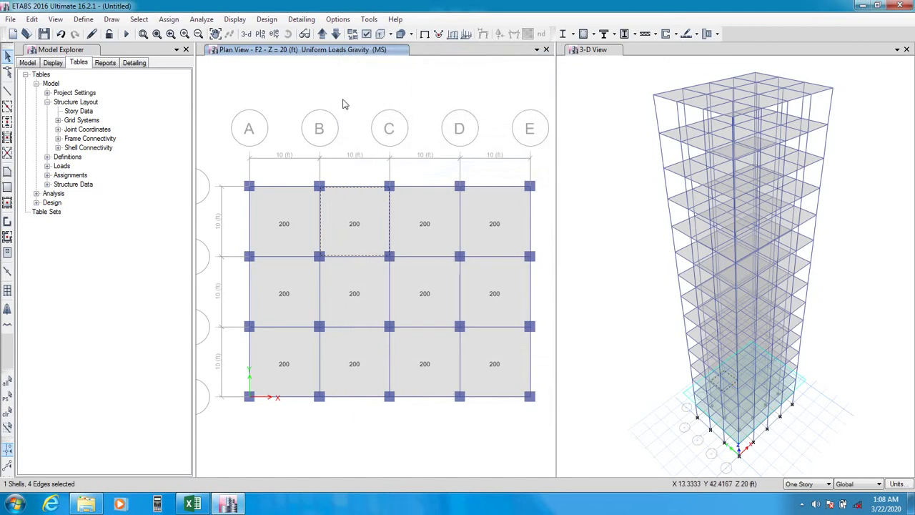
mouse_move(377, 103)
middle_mouse_down()
mouse_move(379, 71)
mouse_move(377, 93)
mouse_move(366, 96)
middle_mouse_up()
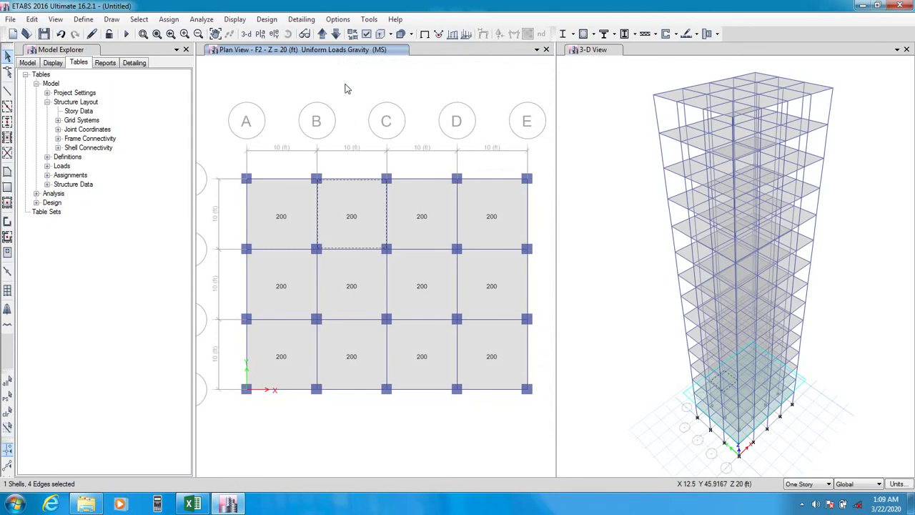
left_click(84, 20)
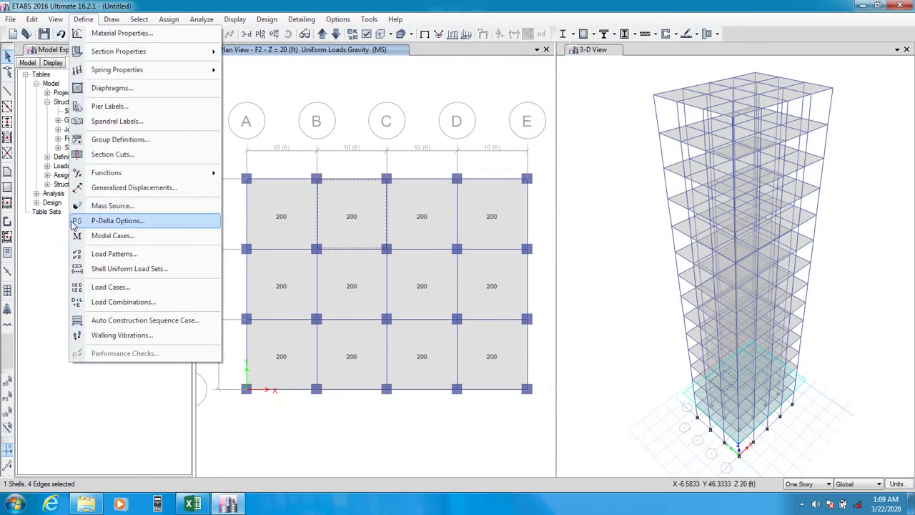
left_click(106, 287)
left_click_drag(441, 161, 303, 180)
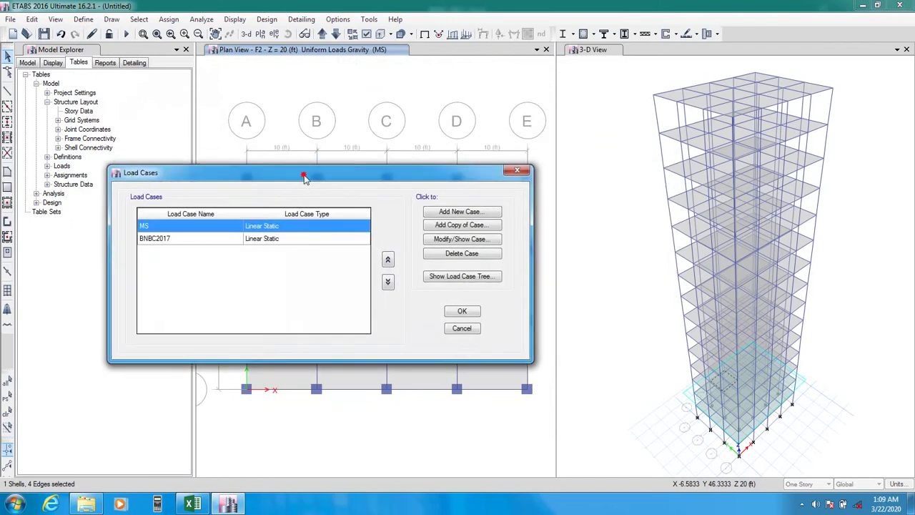
left_click(175, 240)
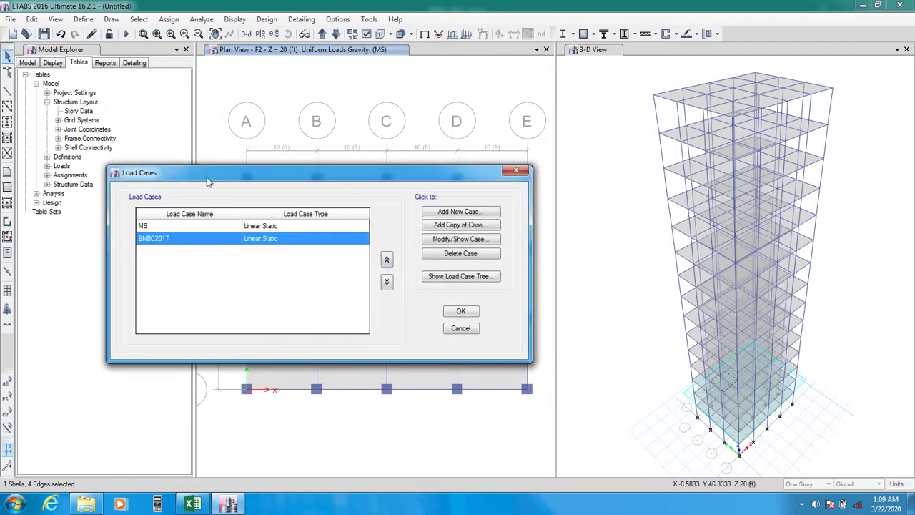
left_click_drag(208, 175, 192, 176)
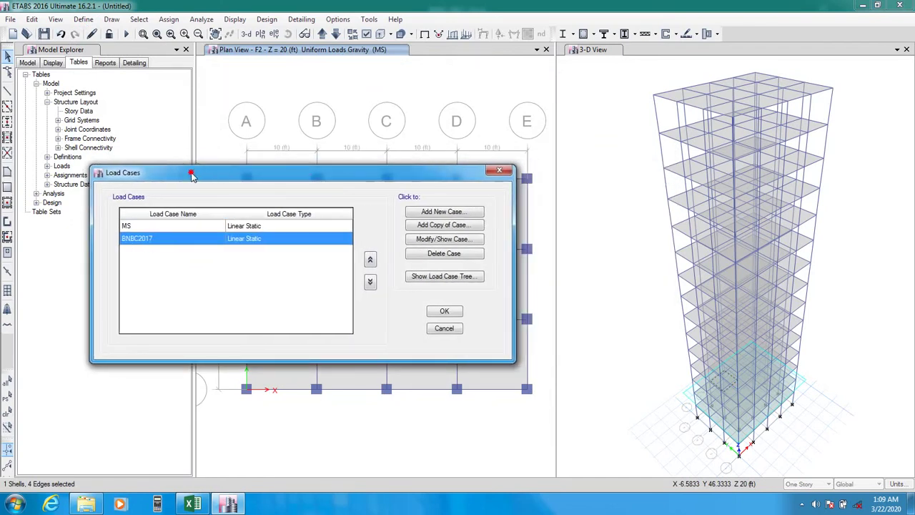
left_click(148, 226)
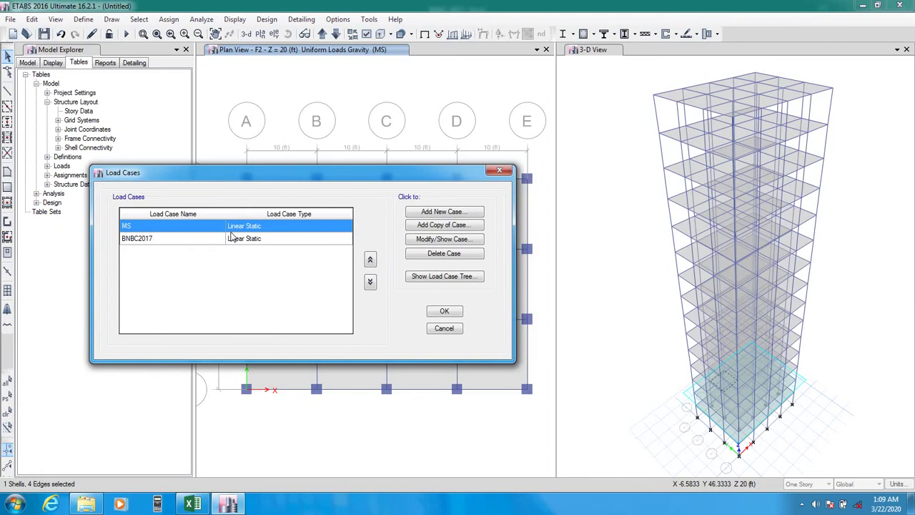
left_click(445, 240)
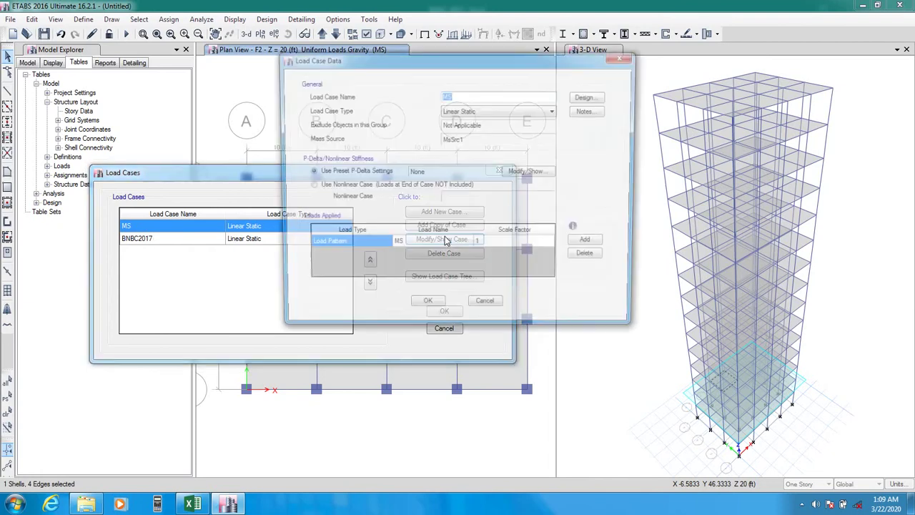
left_click_drag(461, 60, 372, 62)
left_click(335, 311)
left_click(171, 240)
left_click(435, 241)
left_click_drag(446, 60, 370, 64)
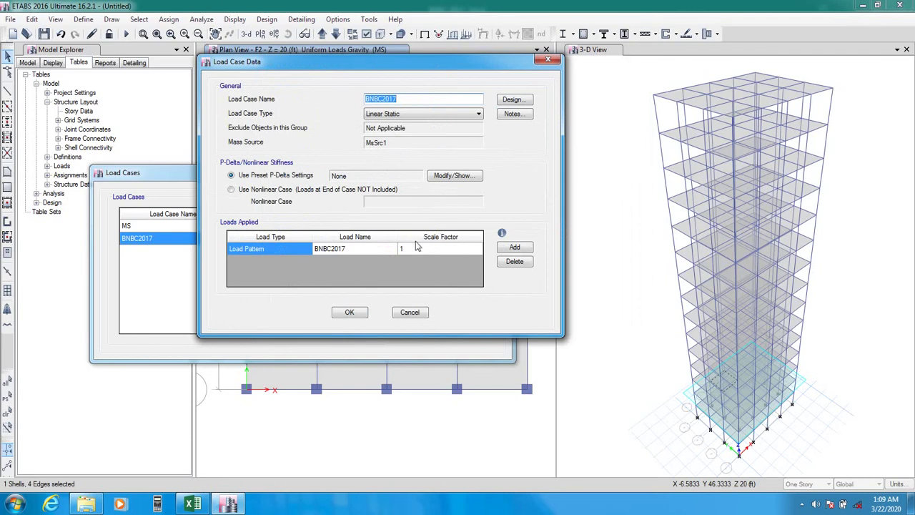
left_click(347, 313)
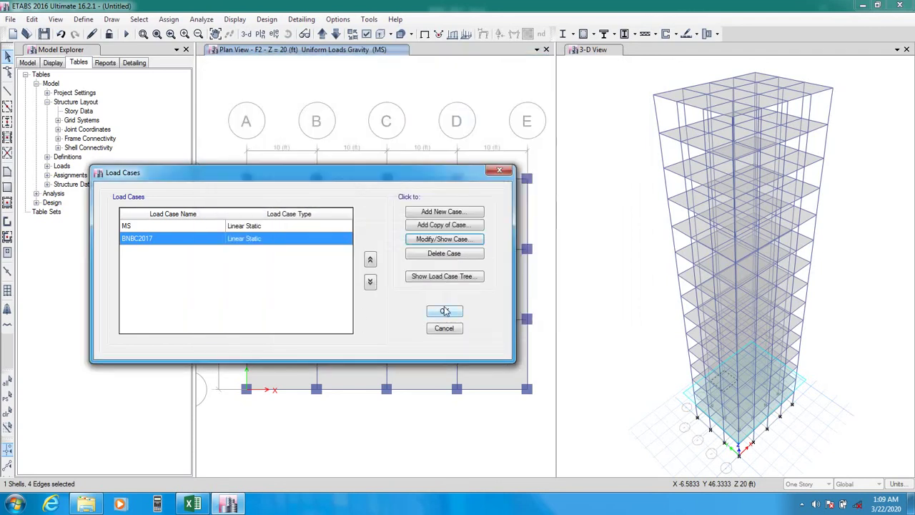
Close the load cases list and review the load pattern definitions
left_click(444, 313)
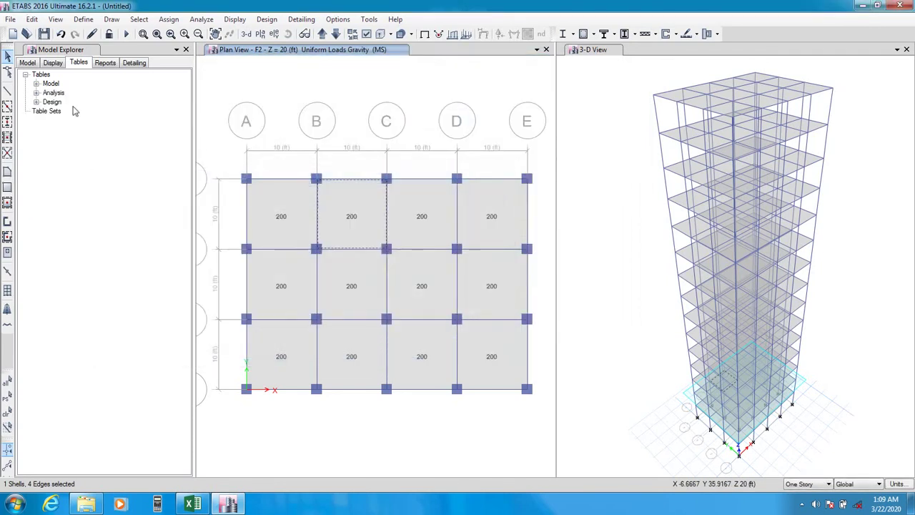
left_click(86, 20)
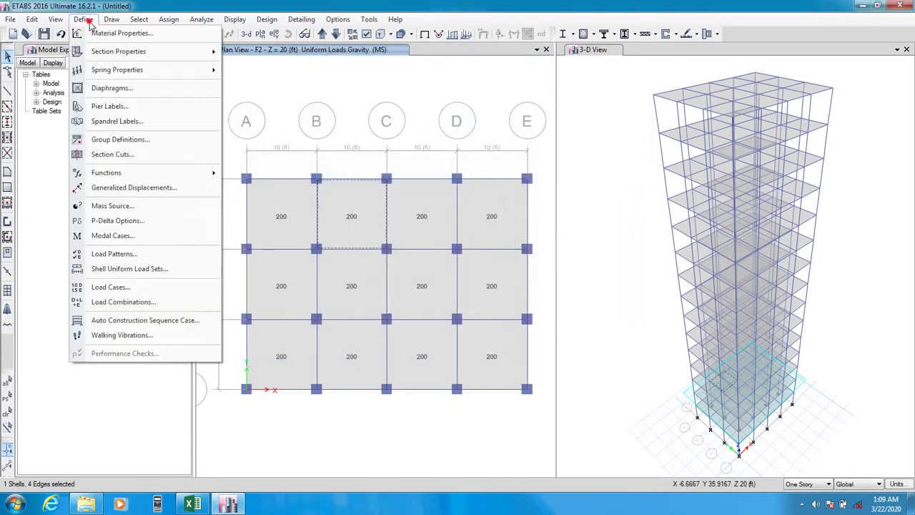
left_click(119, 255)
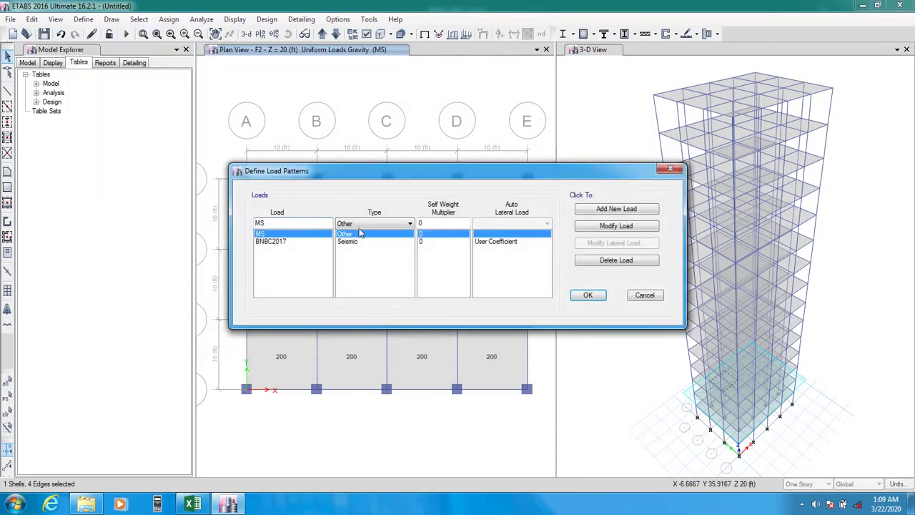
left_click(586, 295)
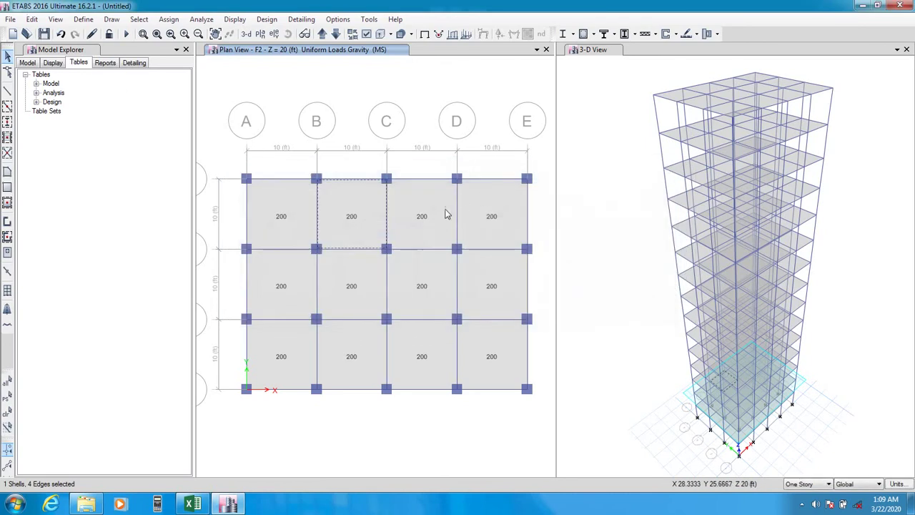
Confirm mass source MsSrc1 takes mass from pattern MS at multiplier 1
left_click(83, 19)
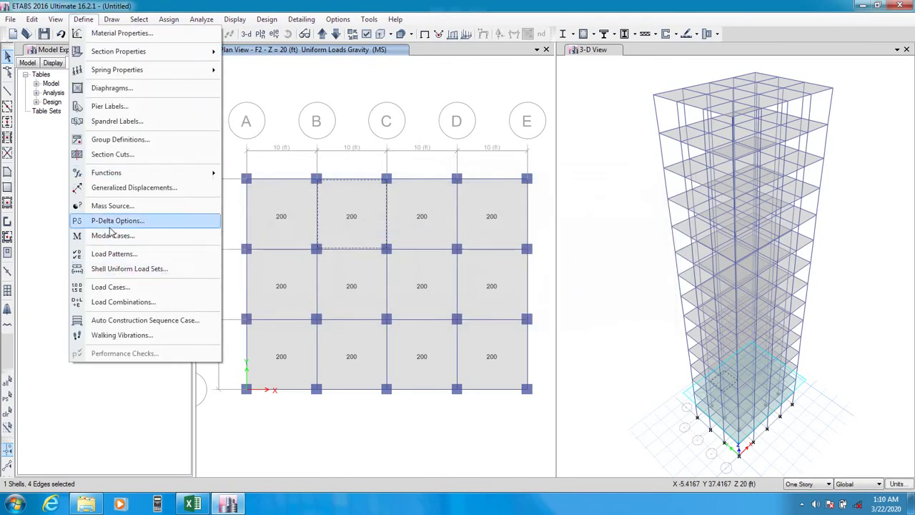
left_click(111, 206)
left_click_drag(420, 158, 329, 149)
left_click(426, 215)
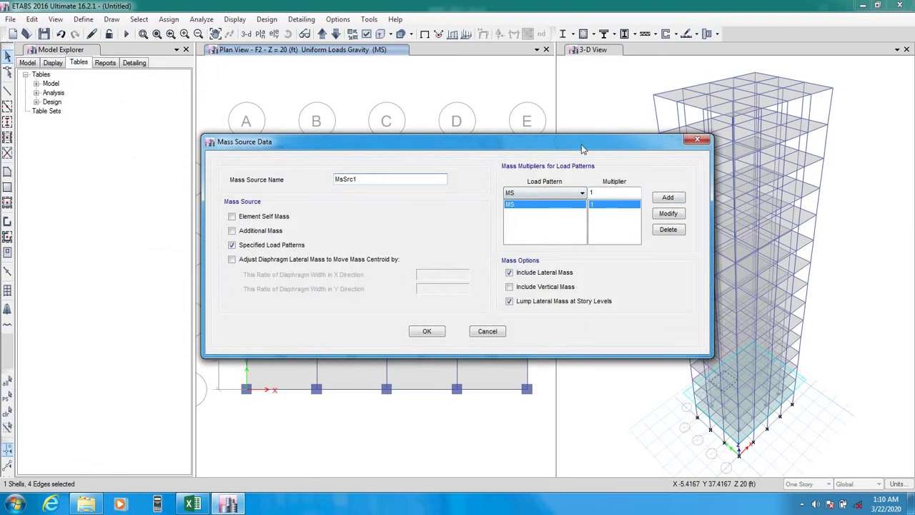
left_click_drag(581, 147, 487, 147)
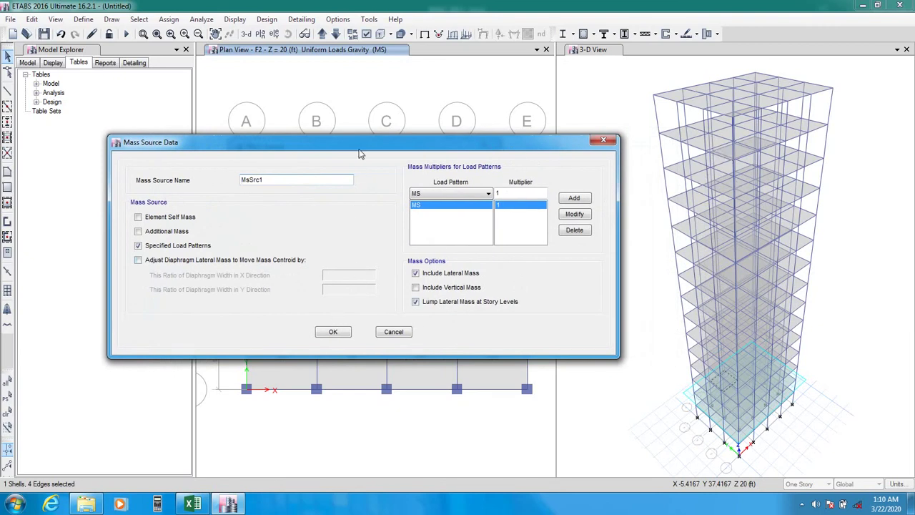
left_click_drag(360, 151, 367, 122)
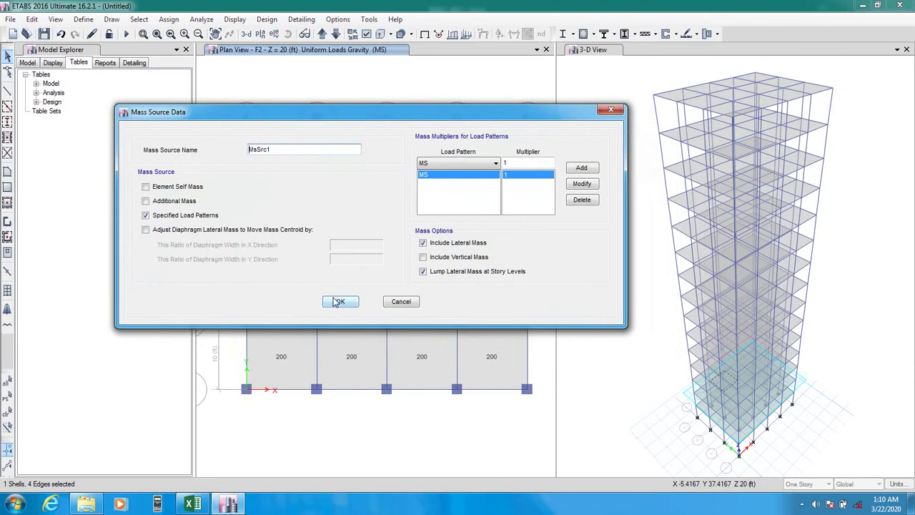
left_click(339, 304)
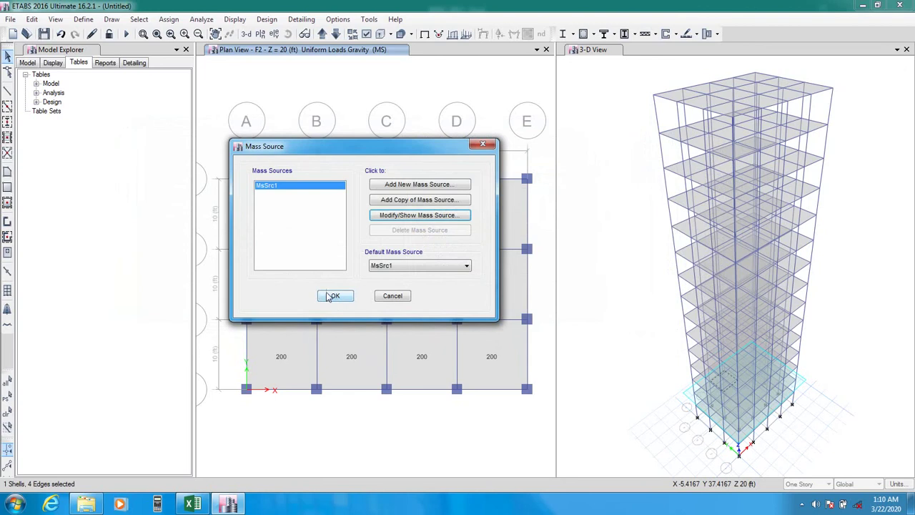
left_click(336, 297)
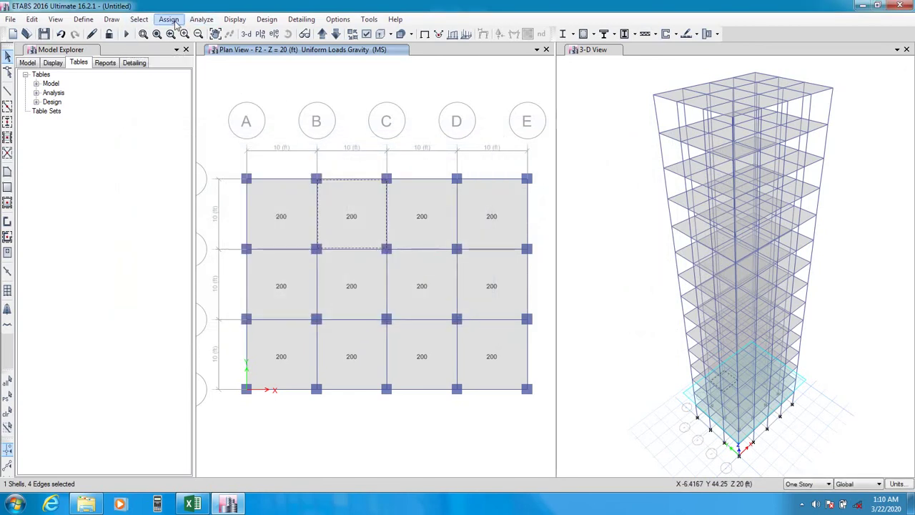
Run Check Model with all checks selected plus Joint Story Assignment
left_click(201, 20)
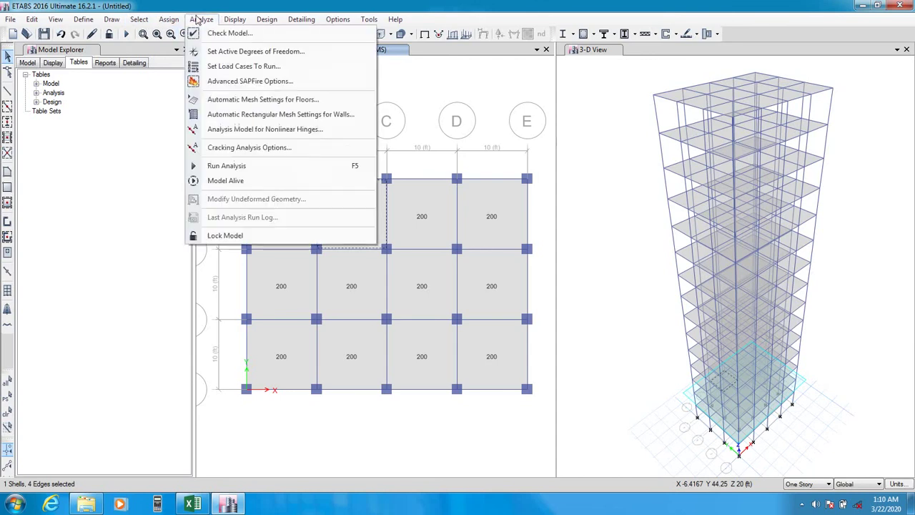
left_click(228, 33)
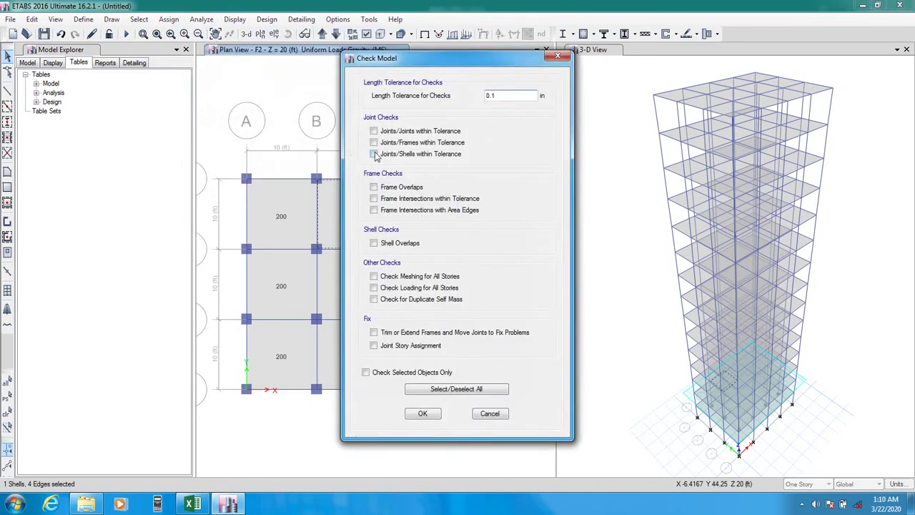
left_click(431, 390)
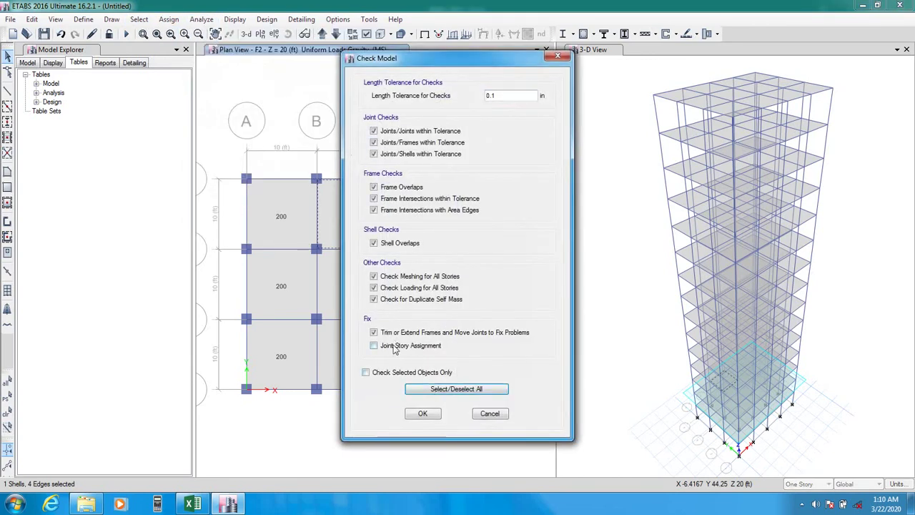
left_click(374, 346)
left_click(434, 415)
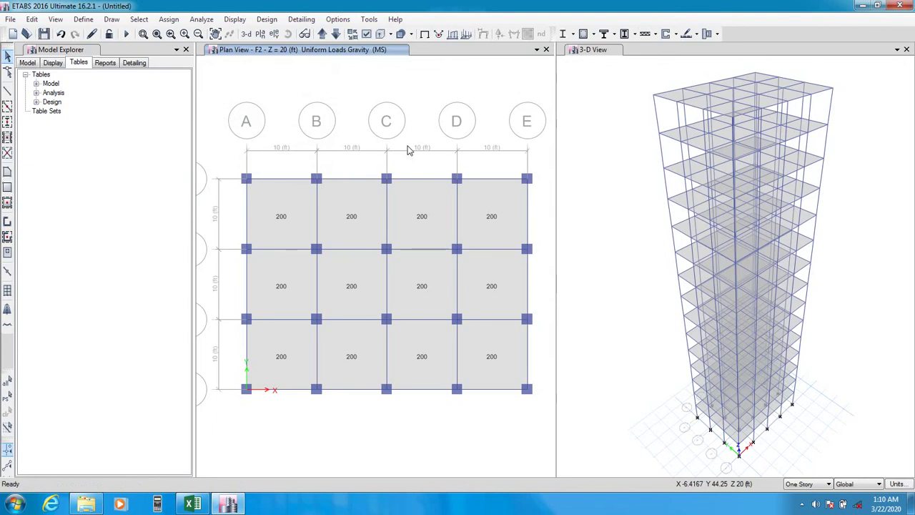
Move aside and dismiss the model-check warning, then nudge the F2 plan view slightly
left_click_drag(449, 125, 409, 122)
left_click(492, 123)
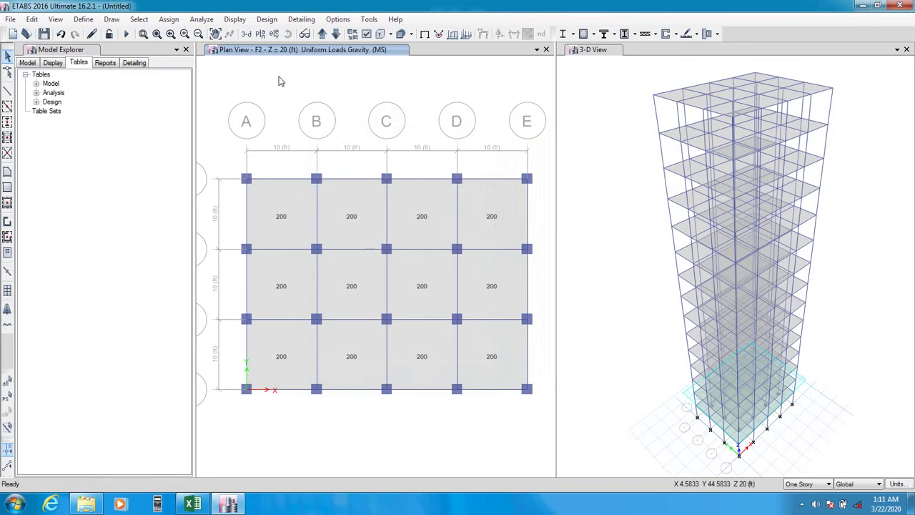
middle_click_drag(280, 81, 285, 83)
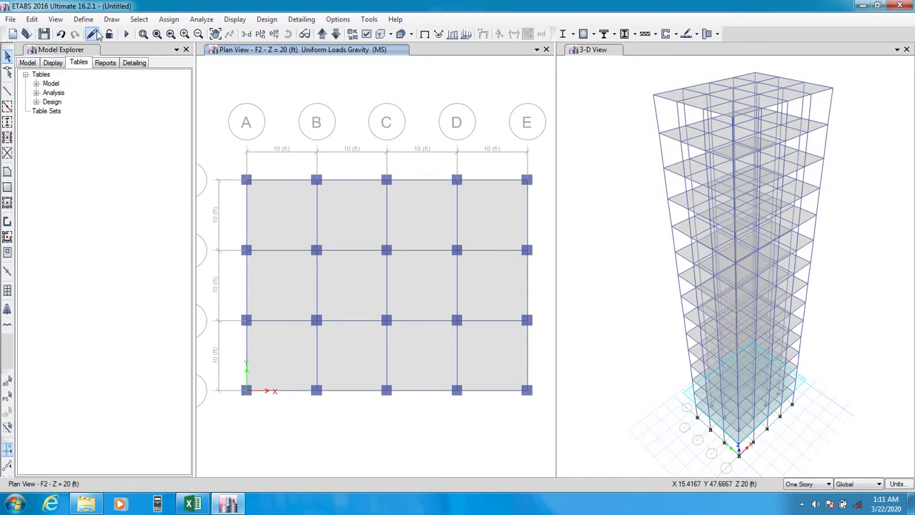
Start the analysis and browse the save dialog to D:\Soft. Work\Soft. Work\Soft Work\Etabs\SOCE
left_click(125, 35)
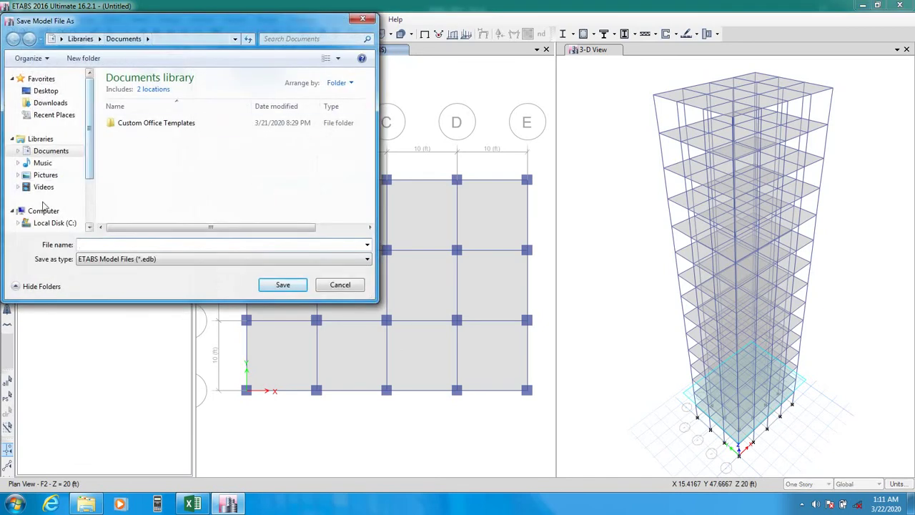
scroll(88, 149, "down", 3)
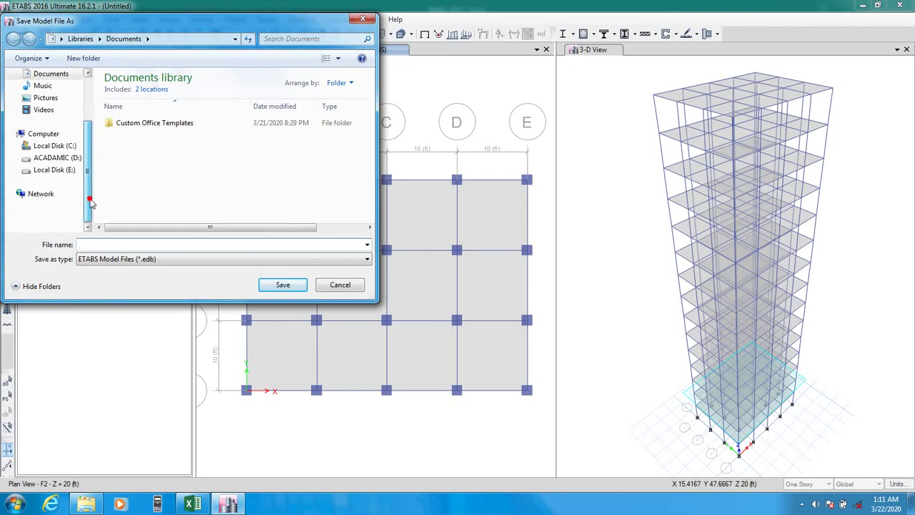
scroll(88, 149, "up", 1)
left_click(57, 182)
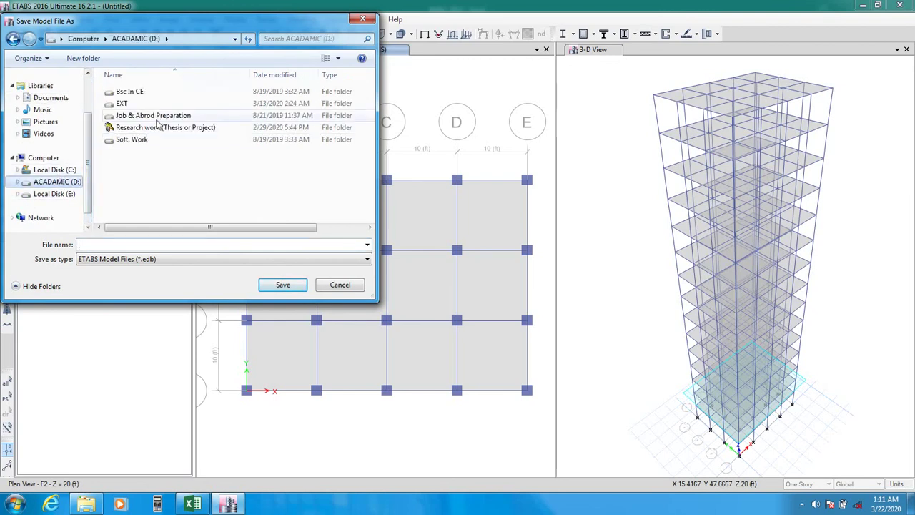
double_click(143, 140)
double_click(136, 93)
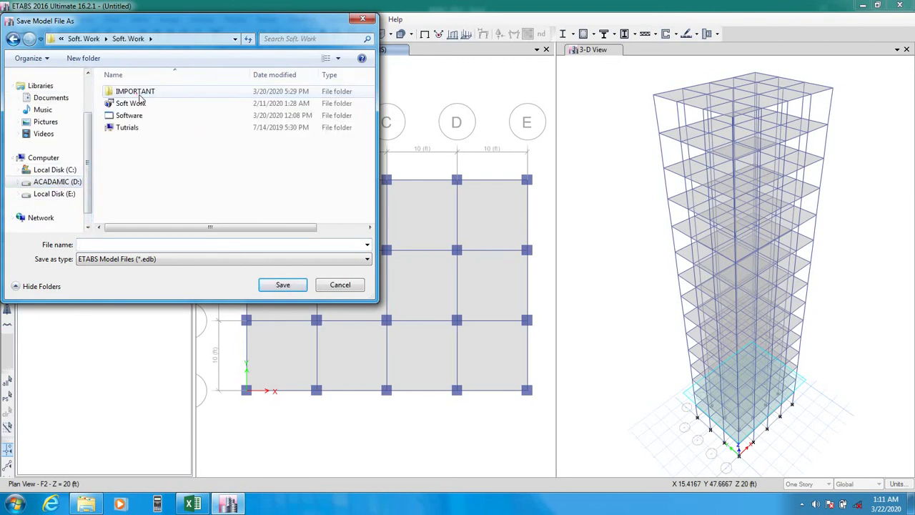
left_click(131, 105)
double_click(131, 104)
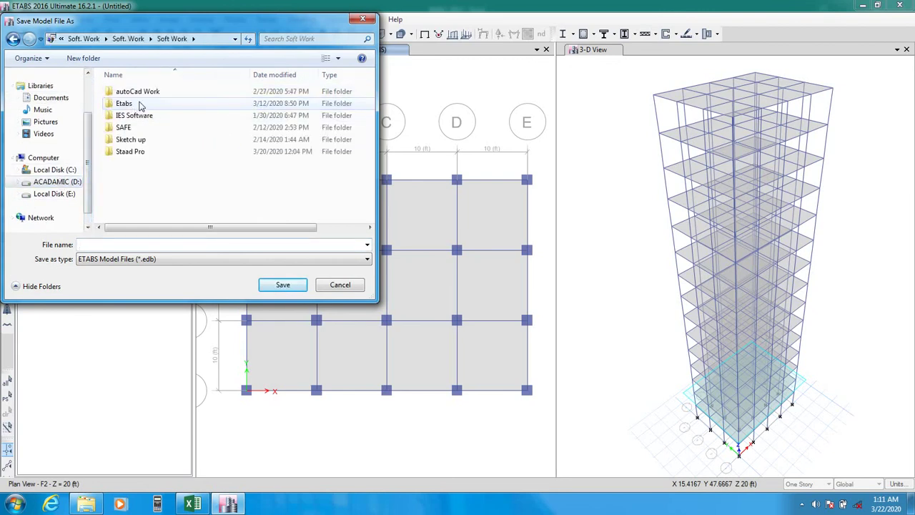
double_click(140, 104)
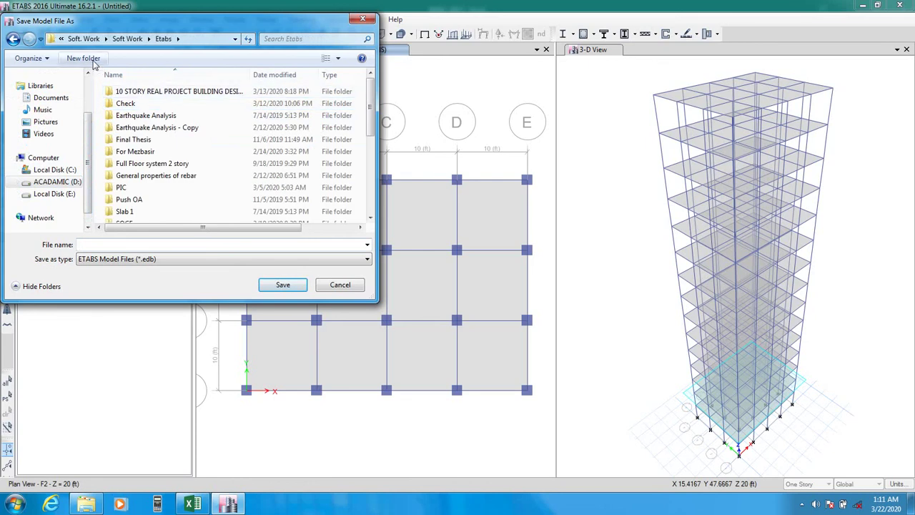
scroll(165, 213, "down", 2)
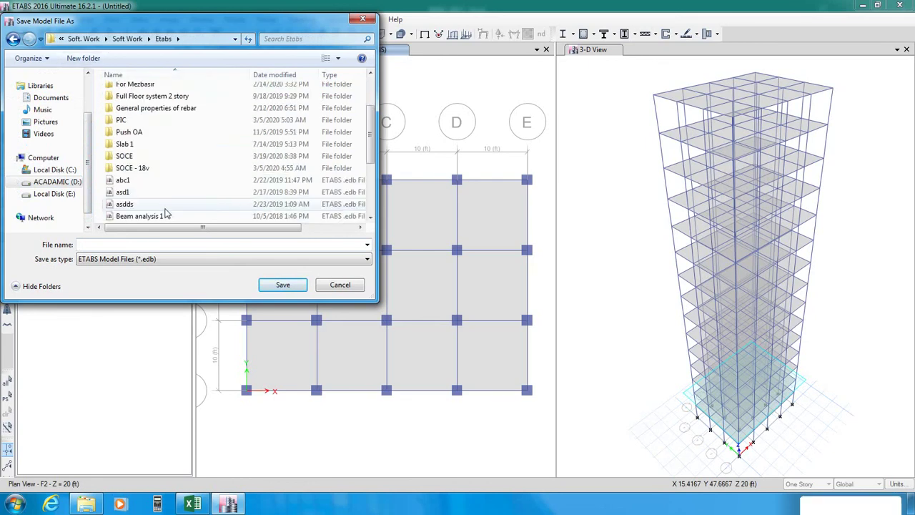
double_click(146, 158)
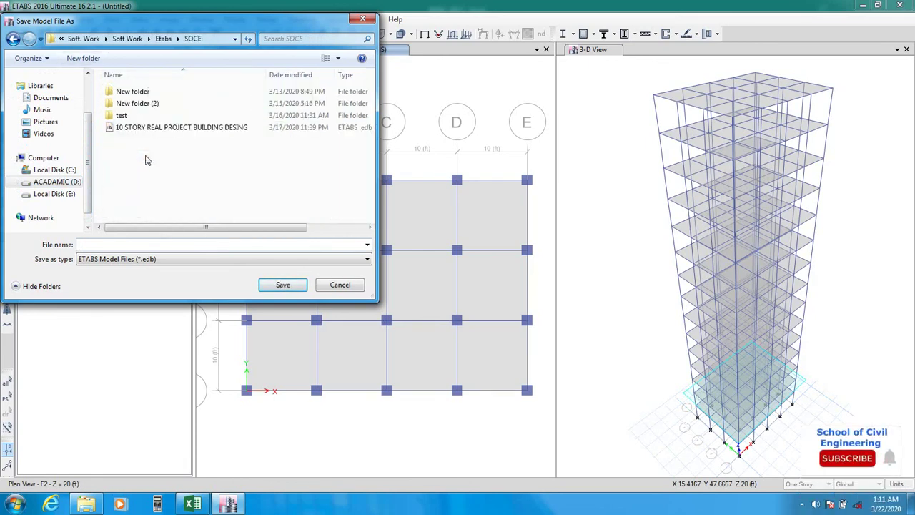
Create New folder (3) inside SOCE and save the model there as 'bnbc ASCE ANALYSIS'
left_click(84, 58)
key("Return")
left_click(154, 115)
left_click(280, 286)
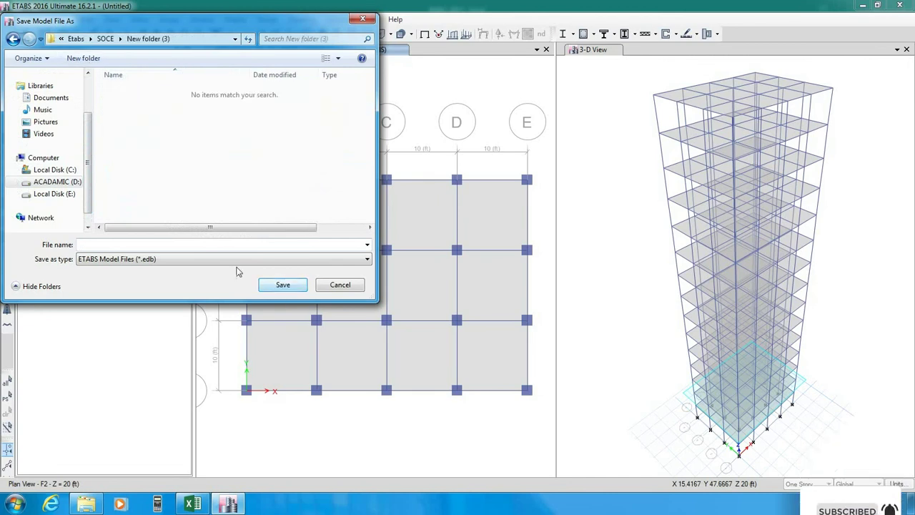
left_click(189, 244)
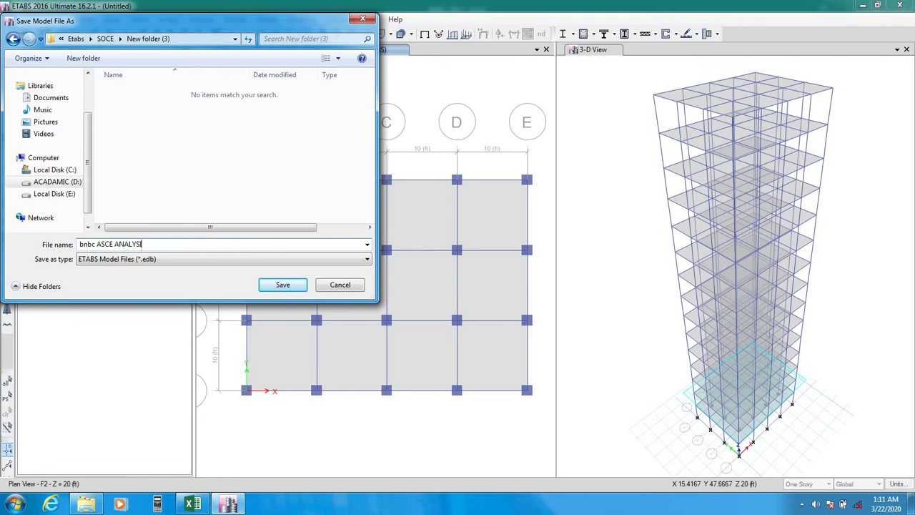
left_click(281, 286)
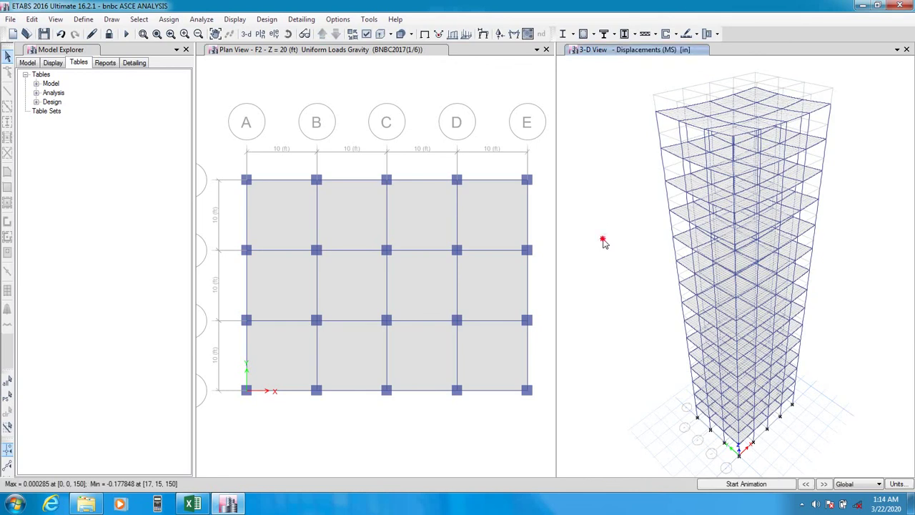
Read joint displacements, then step the deformed shape from MS to BNBC2017 step 1/6
mouse_move(720, 138)
mouse_move(832, 106)
left_click(824, 484)
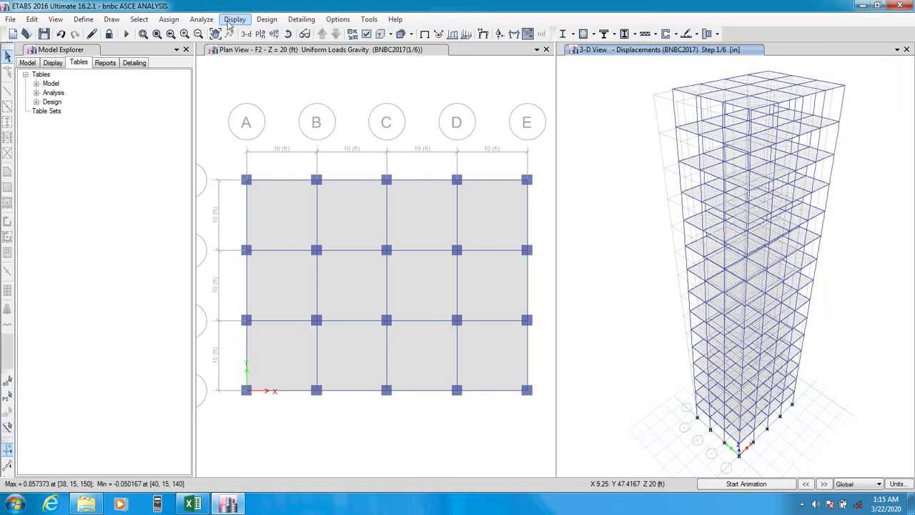
In the Deformed Shape settings, select case BNBC2017 and keep results by Step Number 1
left_click(483, 33)
left_click_drag(434, 89, 270, 75)
left_click(243, 126)
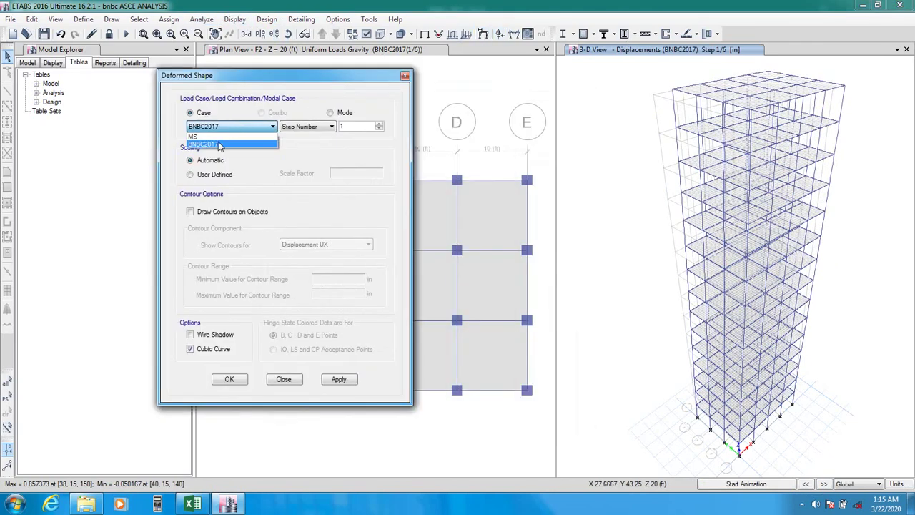
left_click(218, 144)
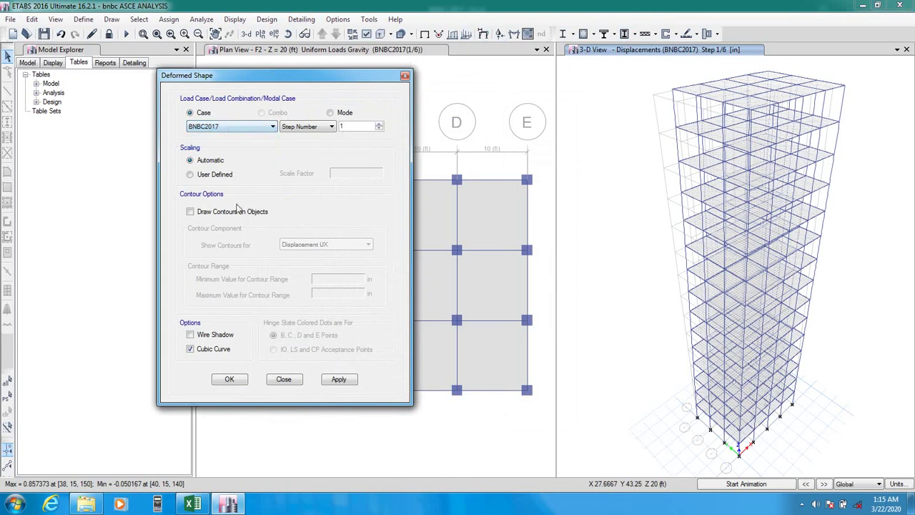
left_click(294, 129)
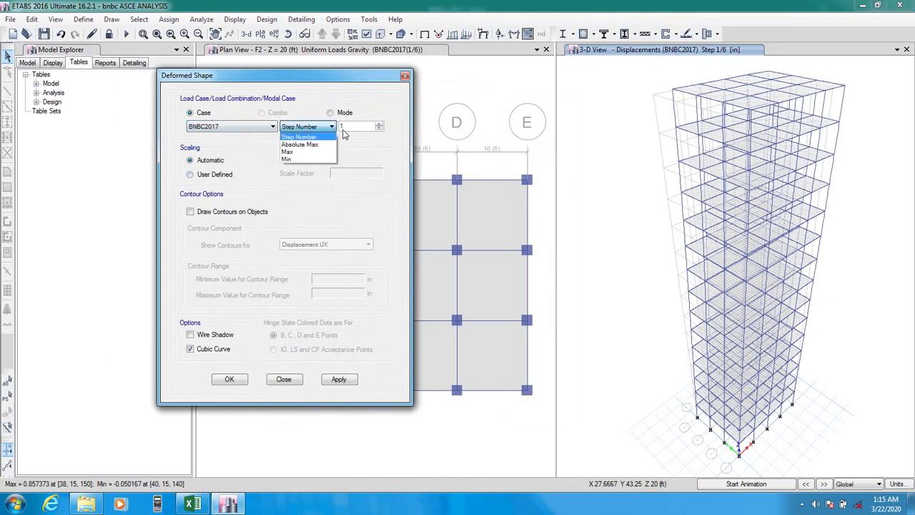
left_click(260, 160)
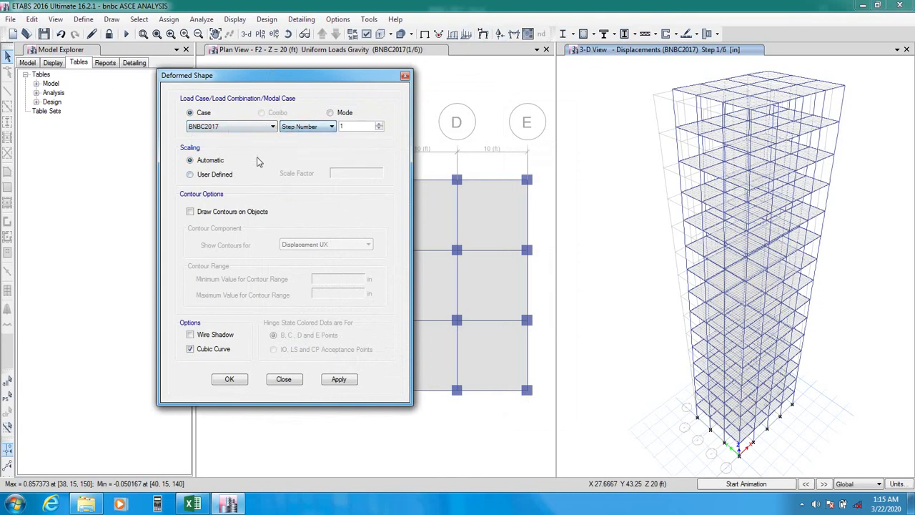
Apply the BNBC2017 step 1/6 deformed shape, then orbit and zoom the 3-D view to inspect it
left_click(284, 379)
middle_click_drag(641, 186, 646, 195, "shift")
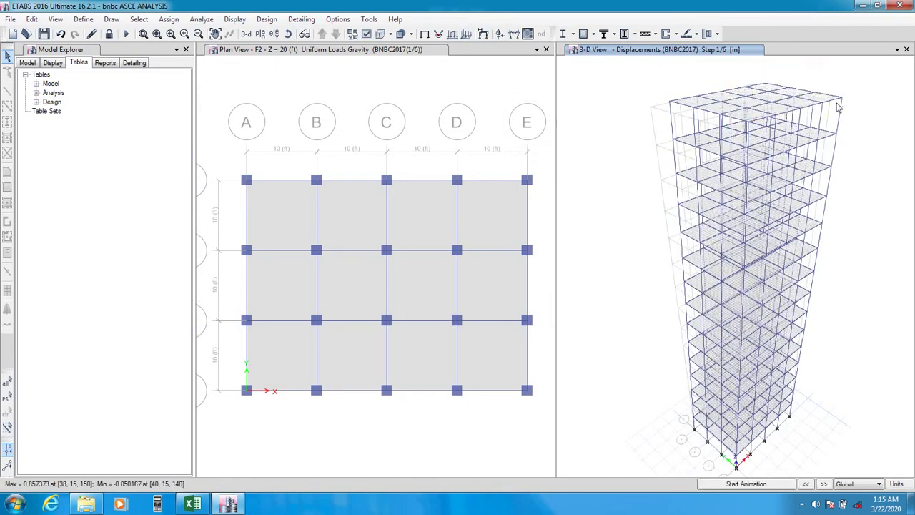
mouse_move(841, 103)
scroll(606, 241, "up", 2)
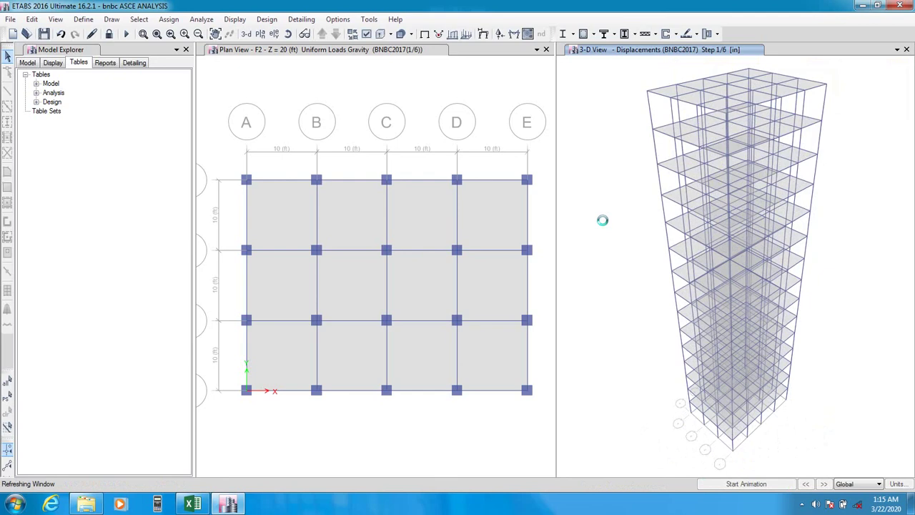